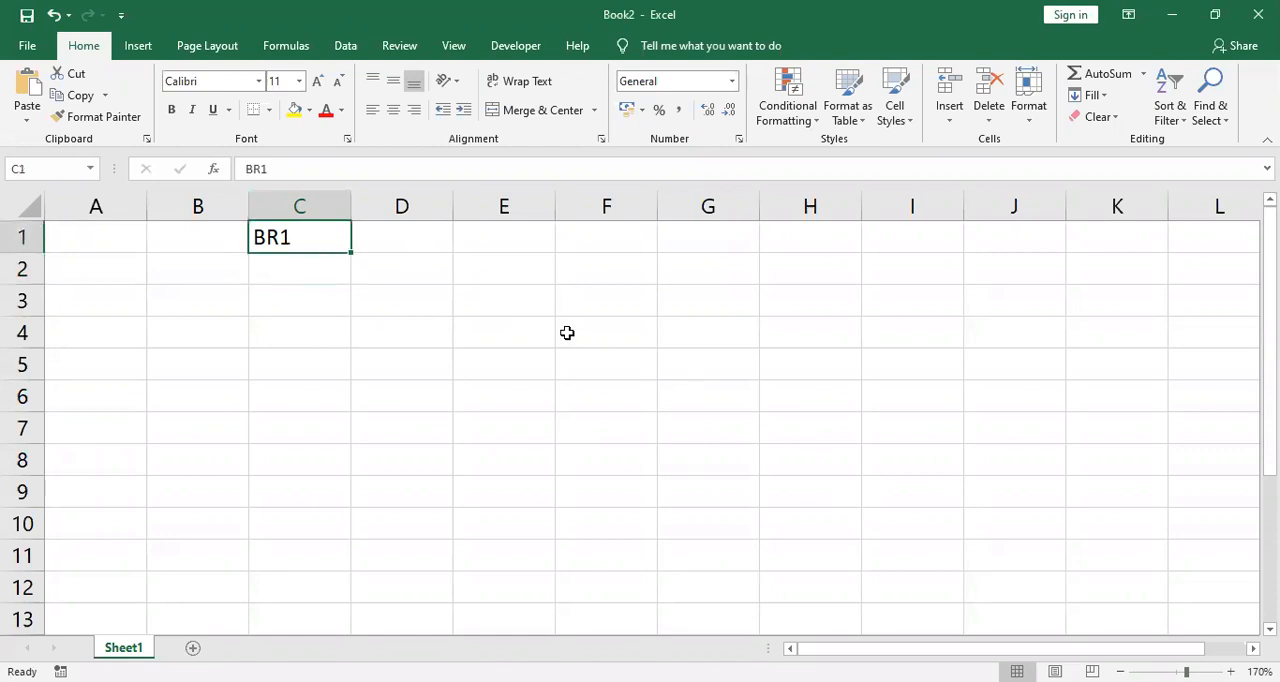
Step: Fill the code series BR1 to BR9 down C1:C9 and enter BERAS, GULA and KOPI in D1:D3
left_click_drag(351, 254, 314, 491)
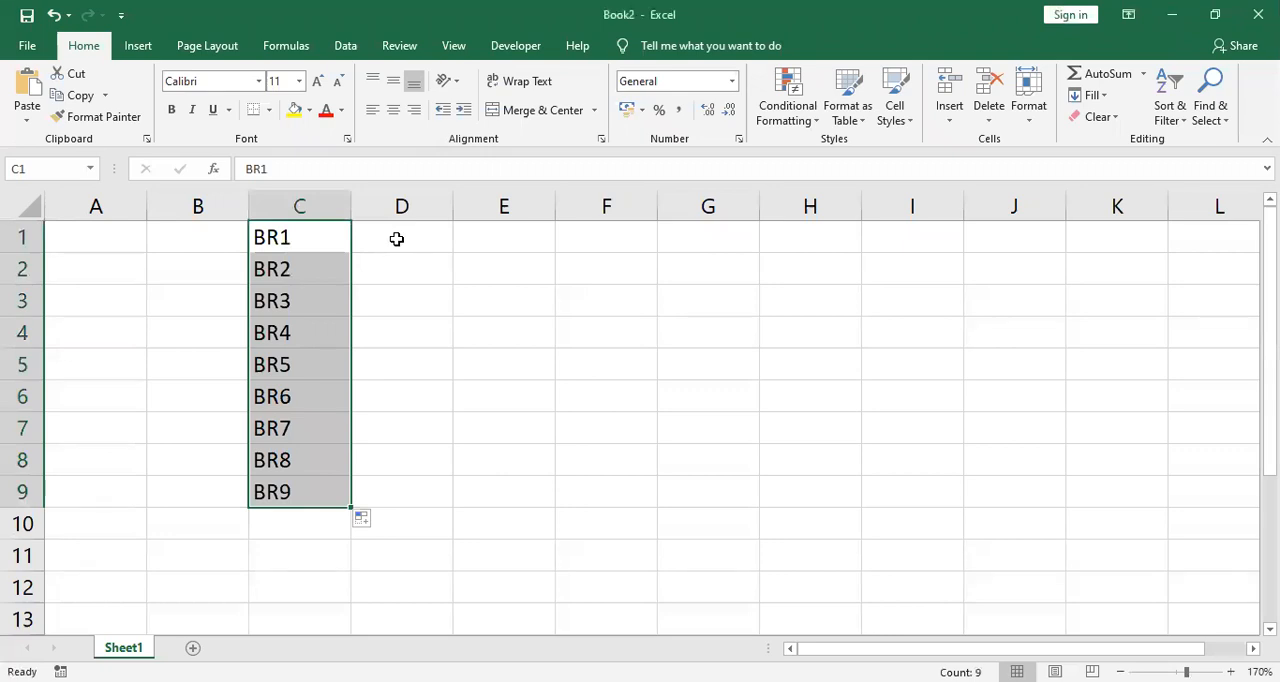
left_click(396, 239)
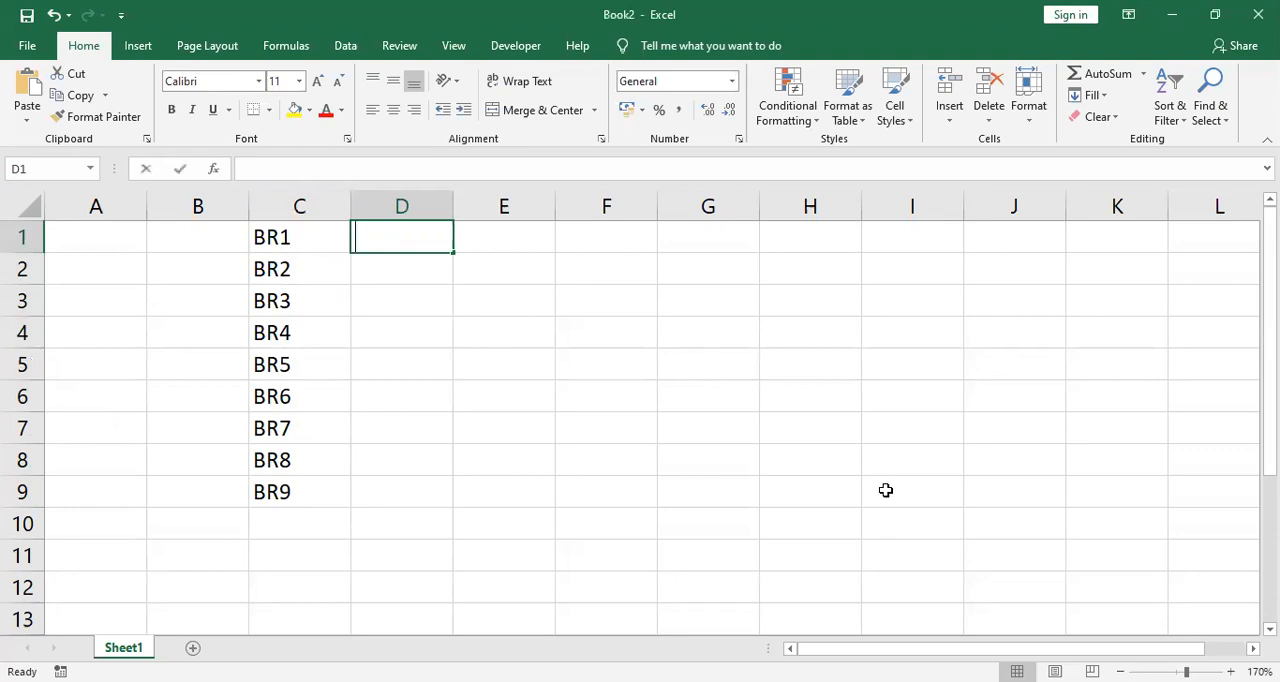
type("BERAS")
key("Return")
type("GULA")
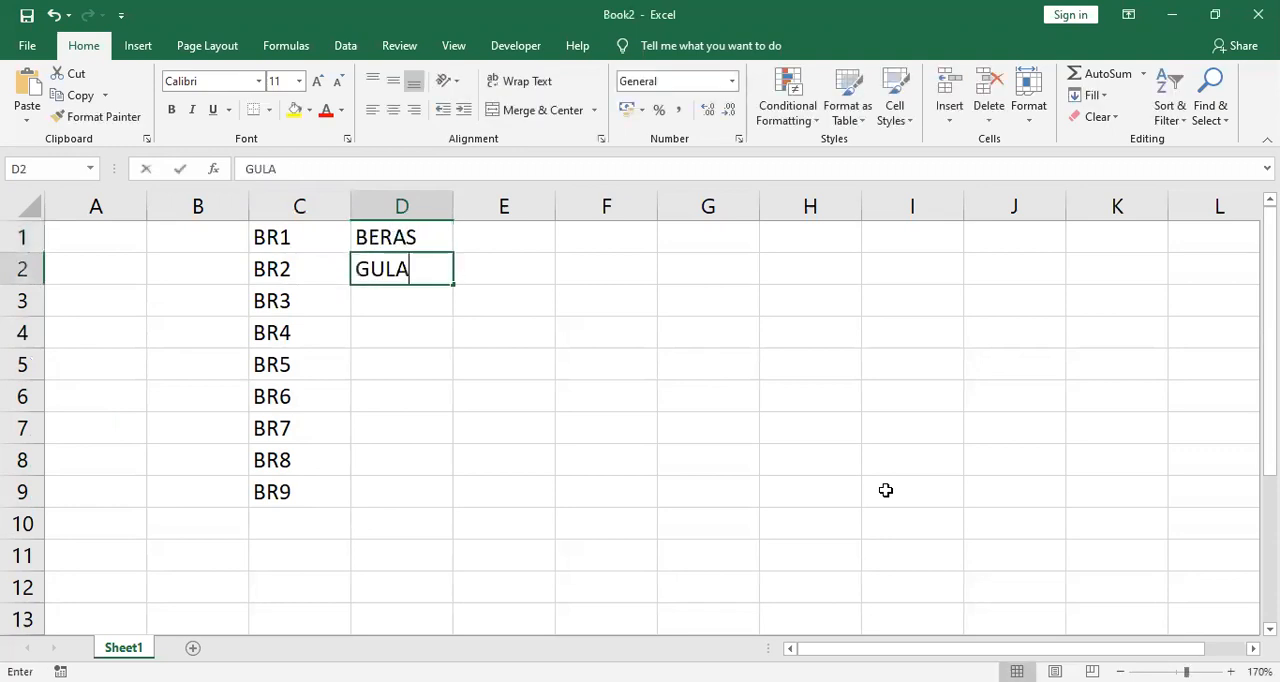
key("Return")
type("KOPI")
key("Return")
Step: Enter the item names COKLAT, SUSU, KEJU, MINYAK, TELOR and TEPUNG in D4:D9
type("COKLAT")
key("Return")
type("SUSU")
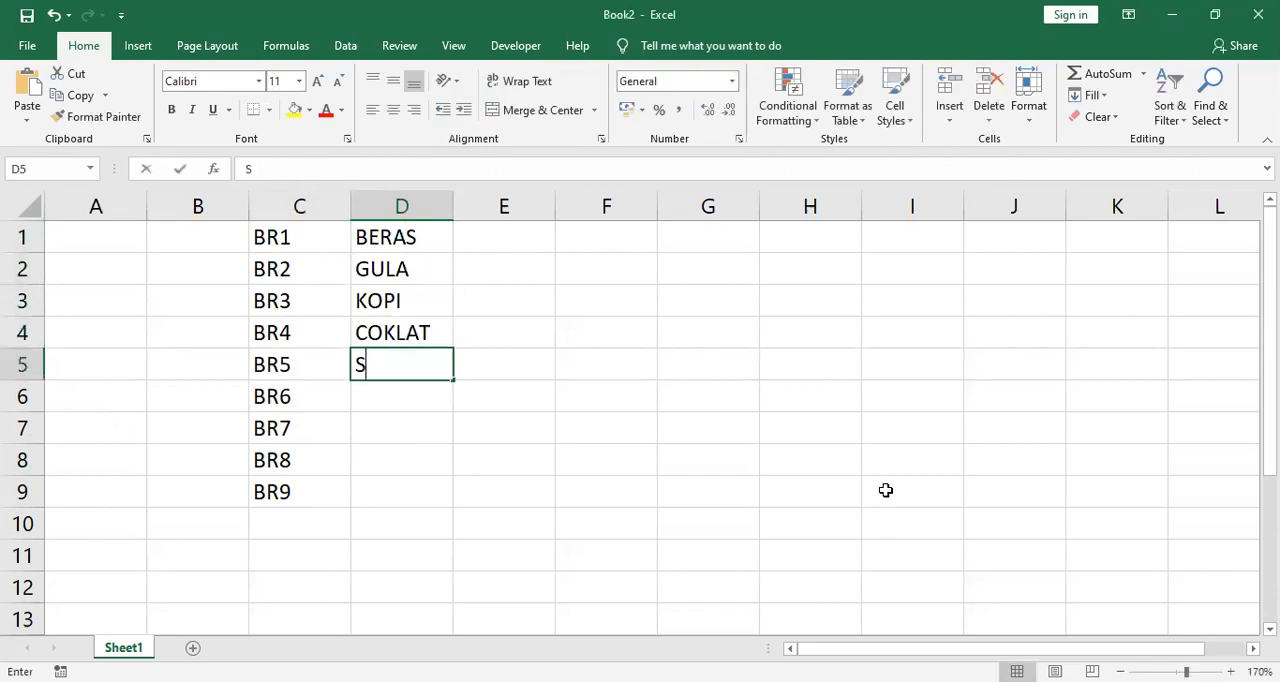
key("Return")
type("KEJU")
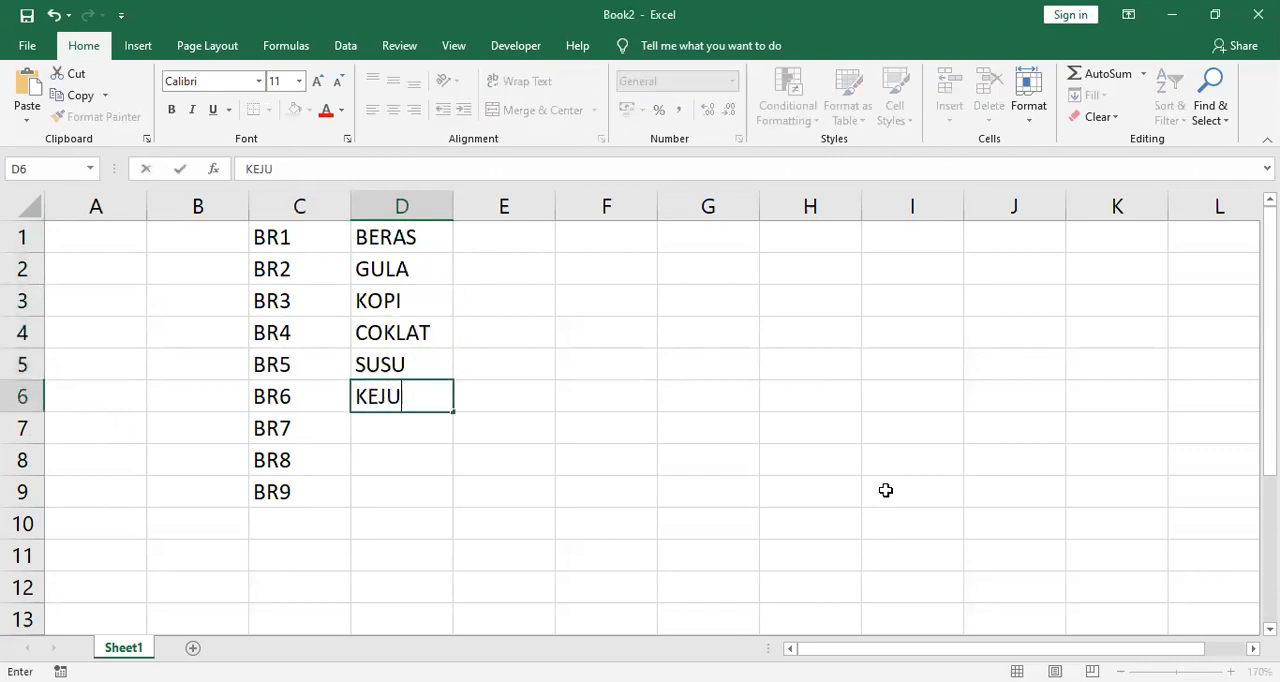
key("Return")
type("MINYAK")
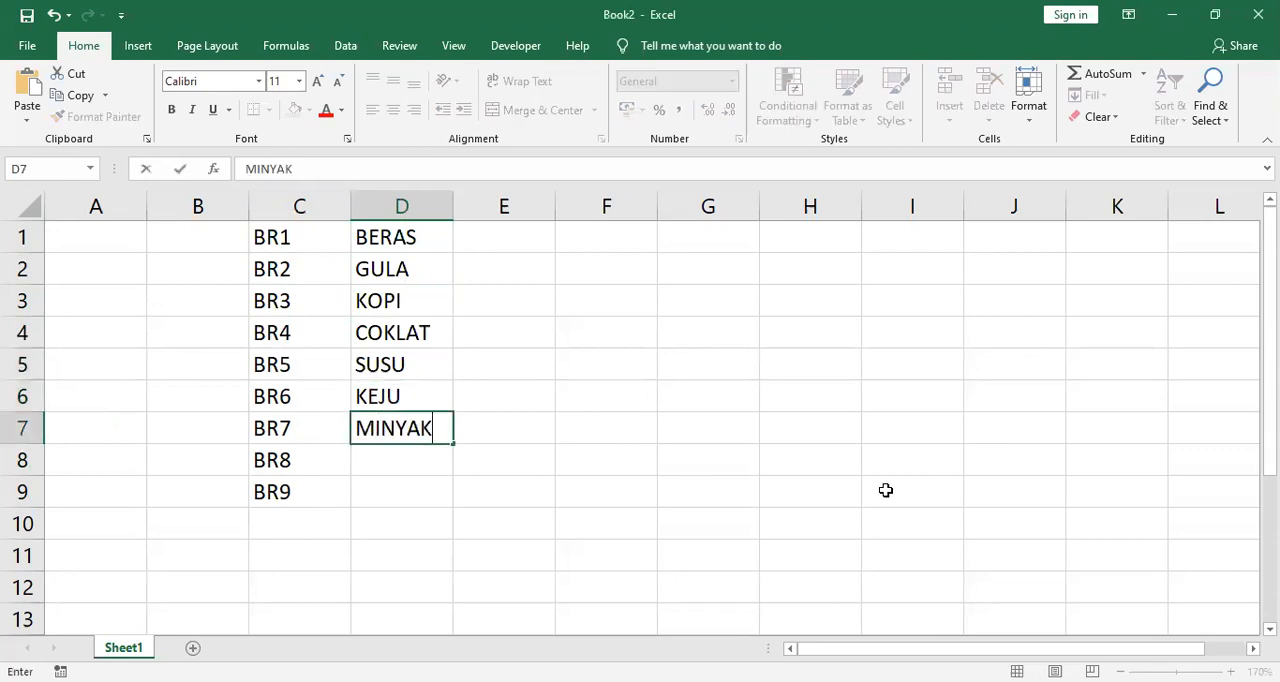
key("Return")
type("TELOR")
key("ctrl+Return")
key("Return")
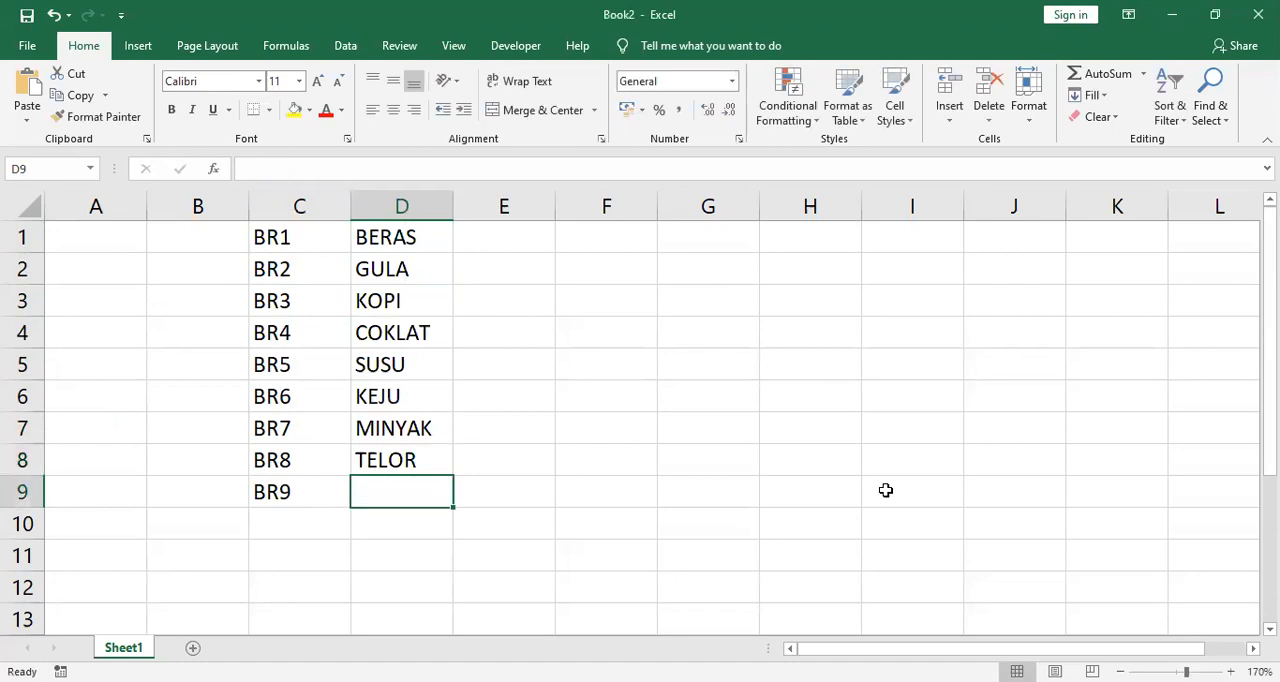
type("TEPUNG")
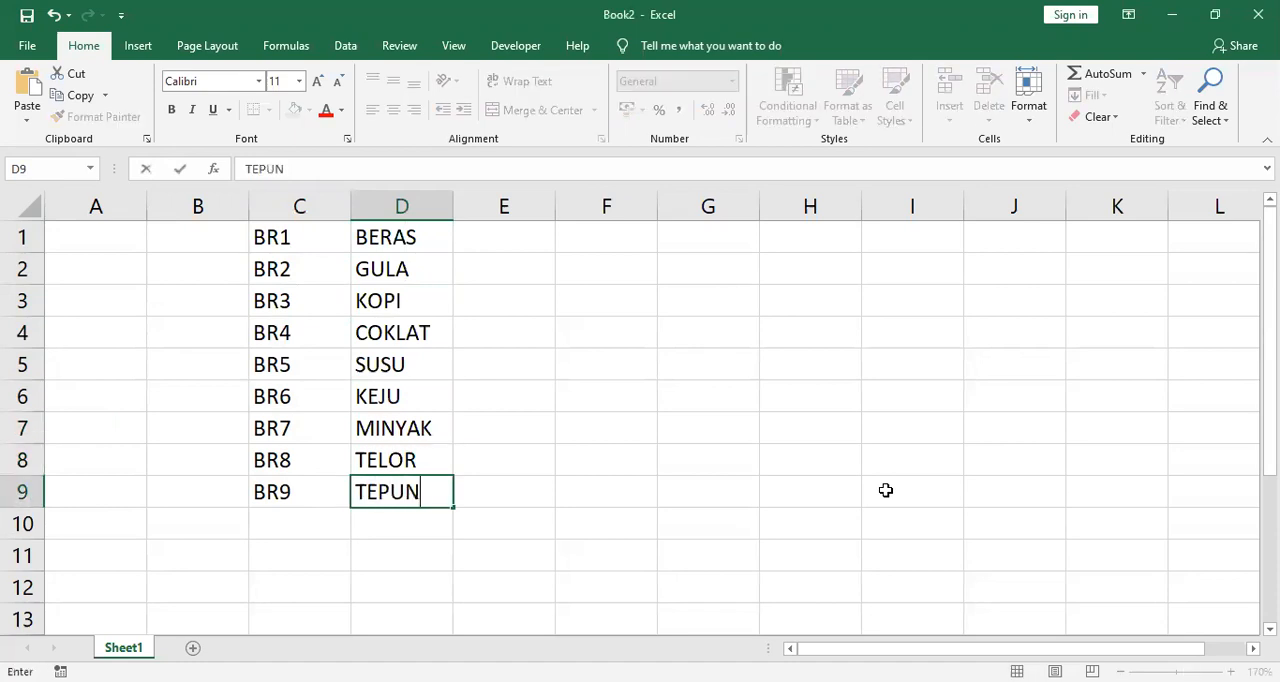
Step: Enter the prices 15000, 20000, 9000, 12500 and 10000 in E1:E5 for the items BERAS to SUSU
left_click(486, 246)
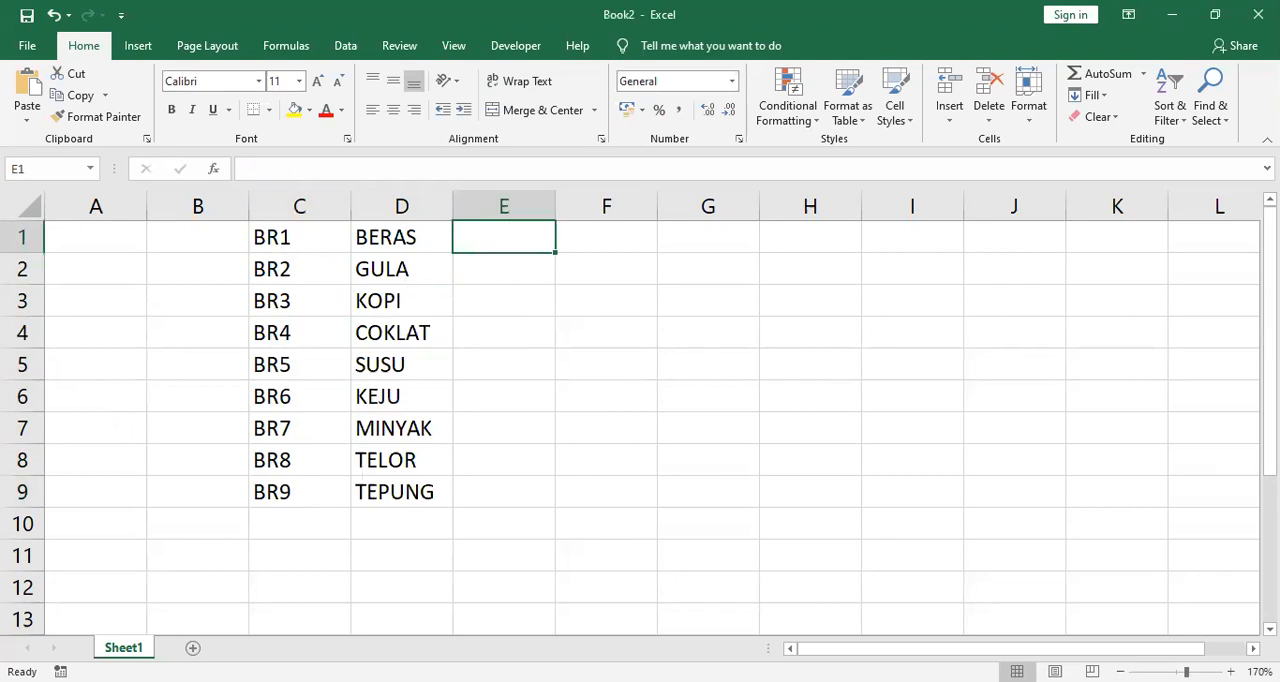
type("15000")
key("Return")
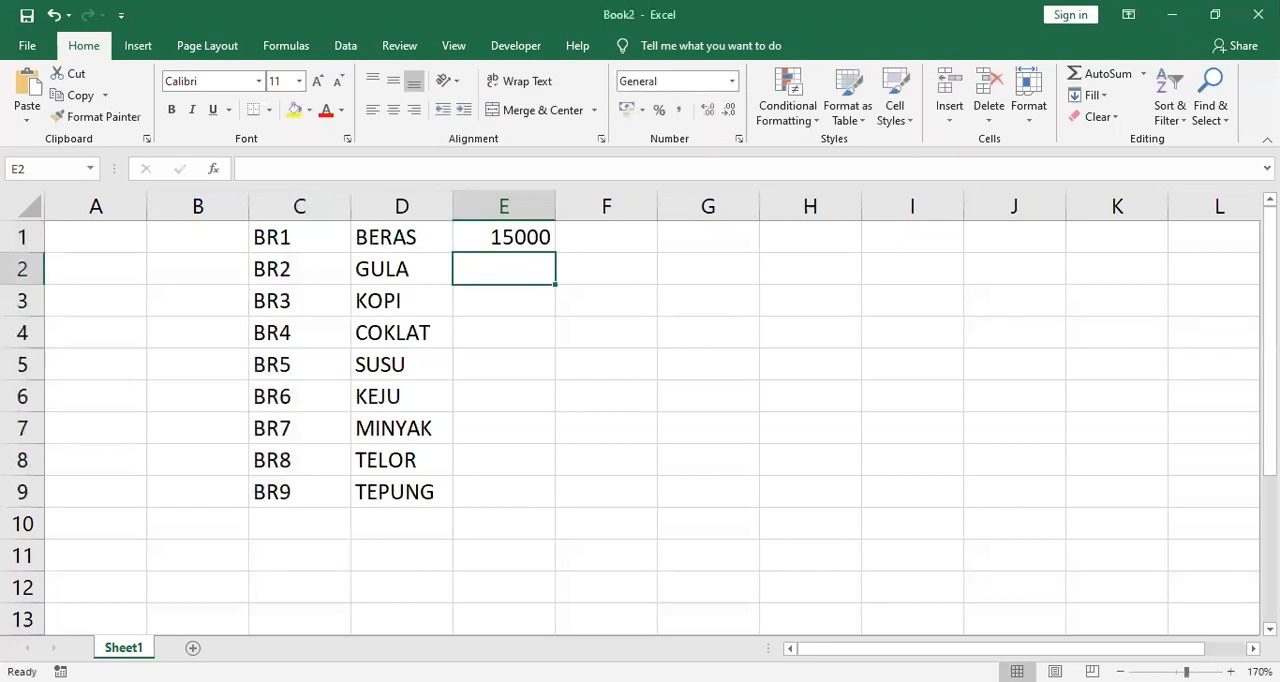
type("20000")
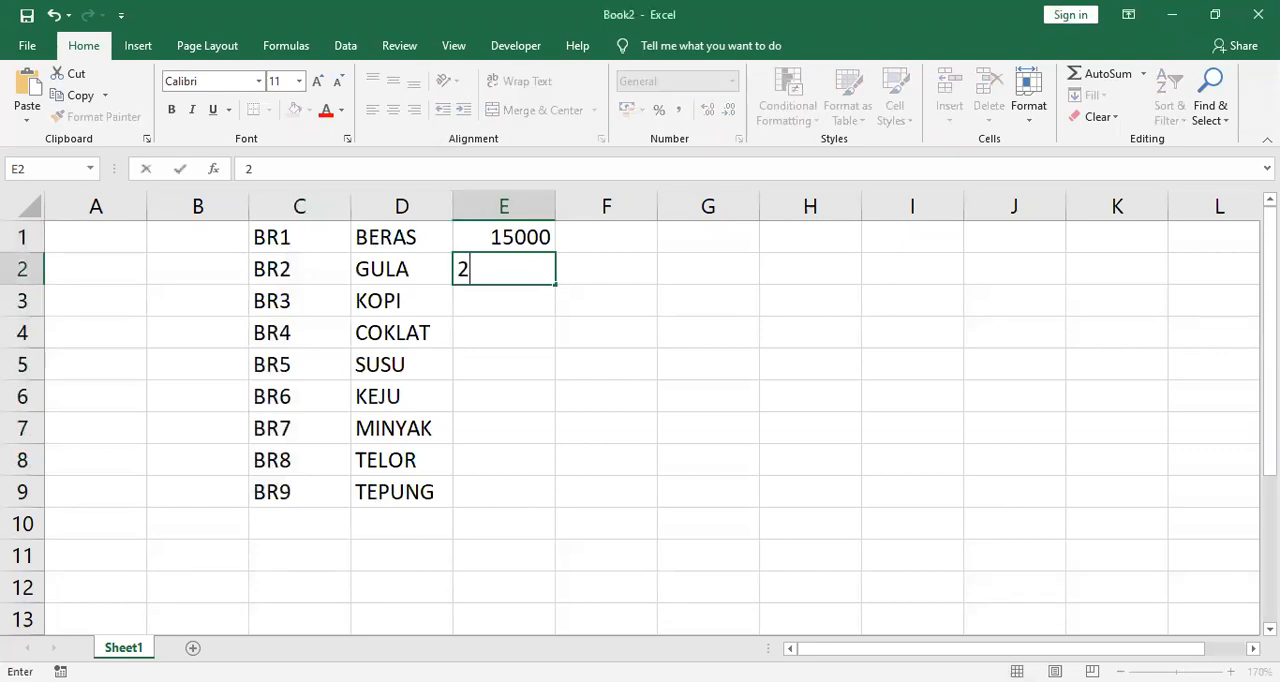
key("Return")
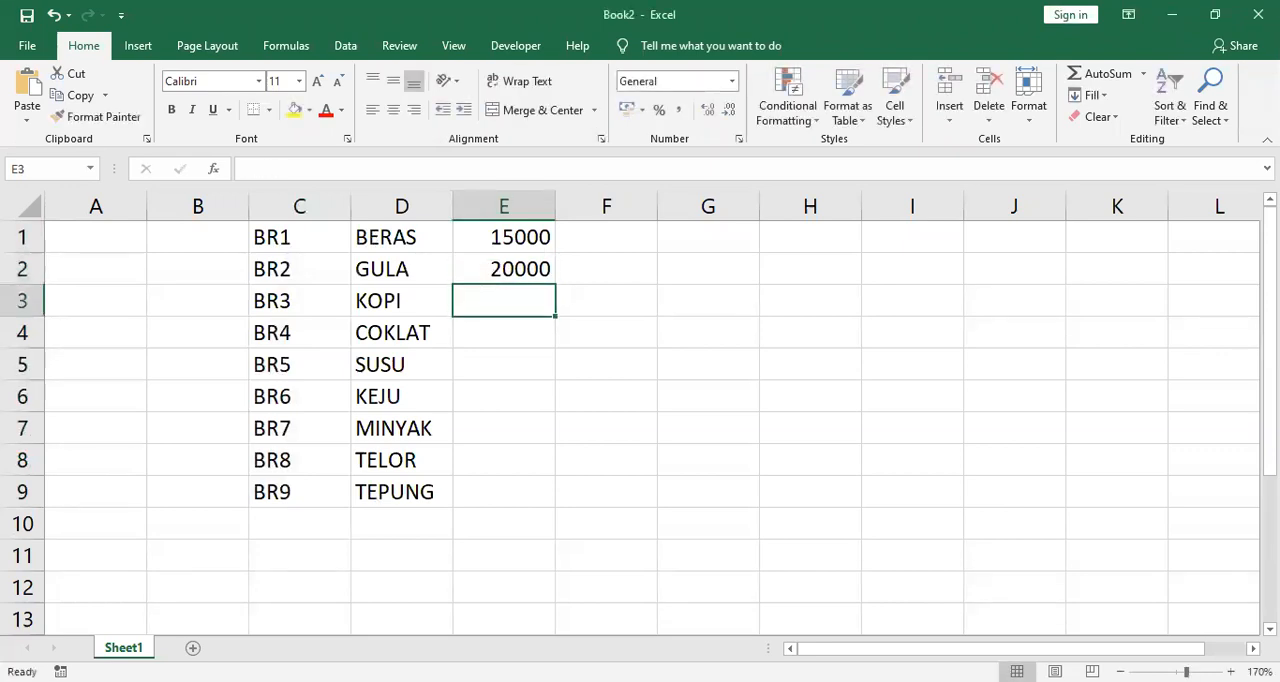
type("9000")
key("Return")
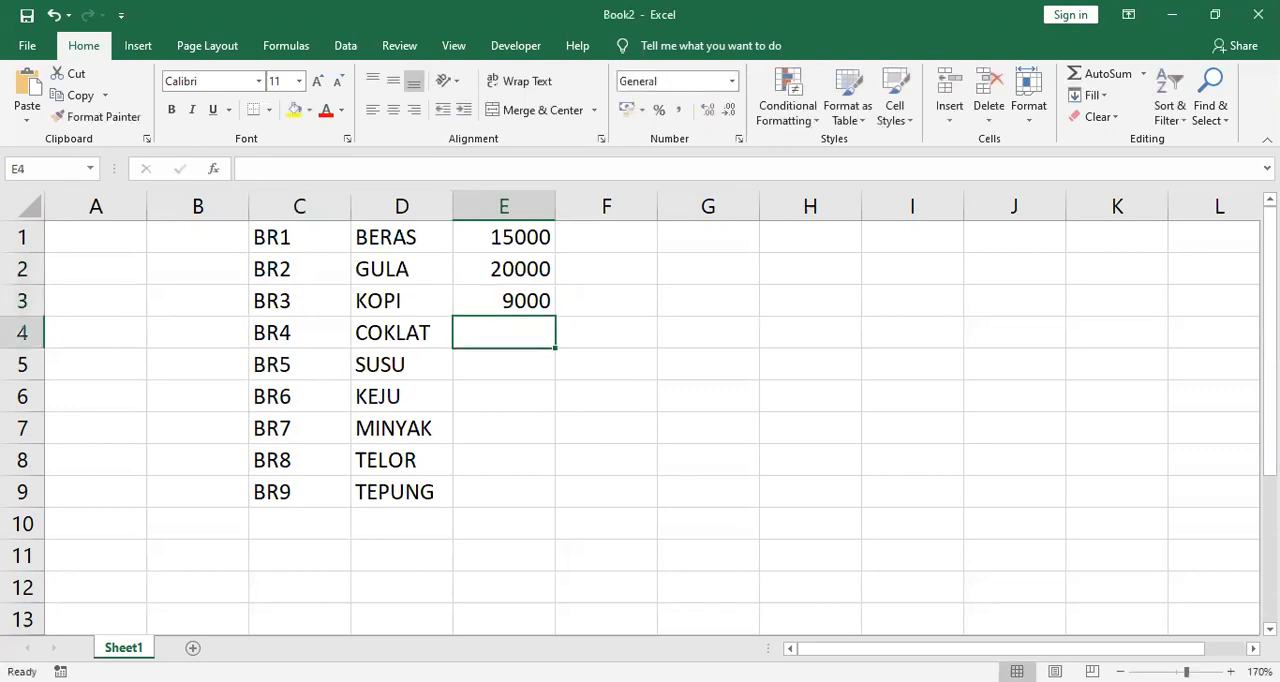
type("12500")
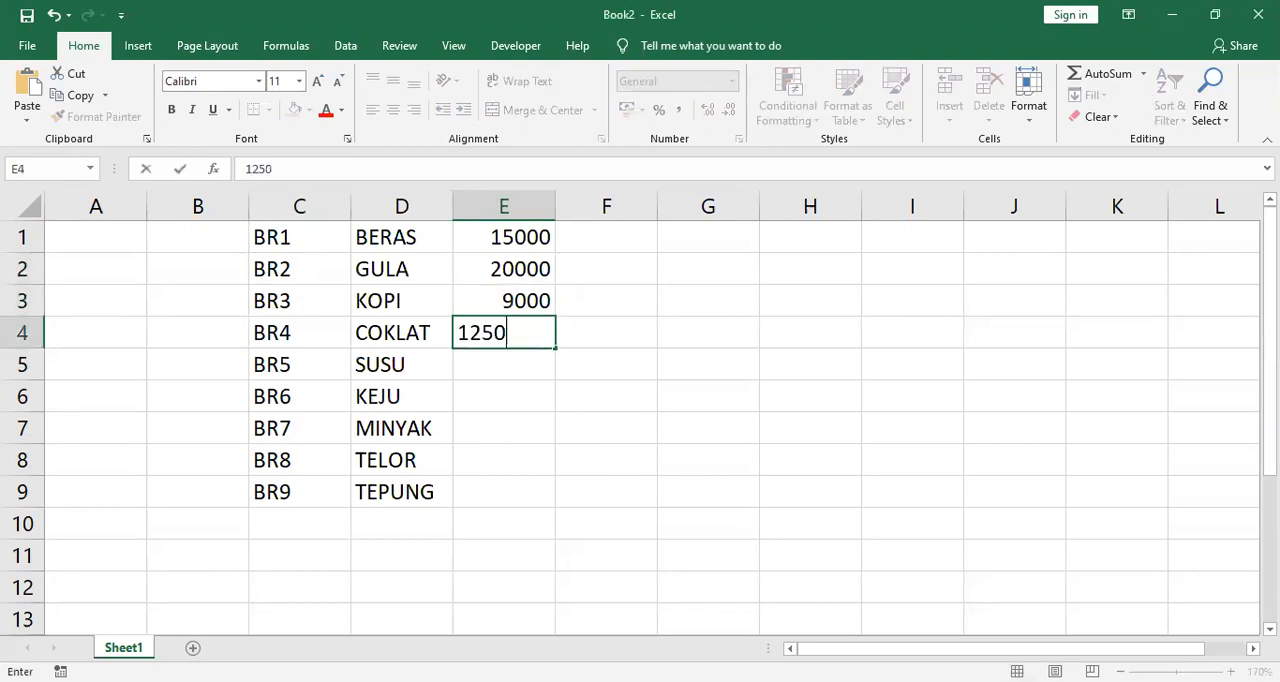
key("Return")
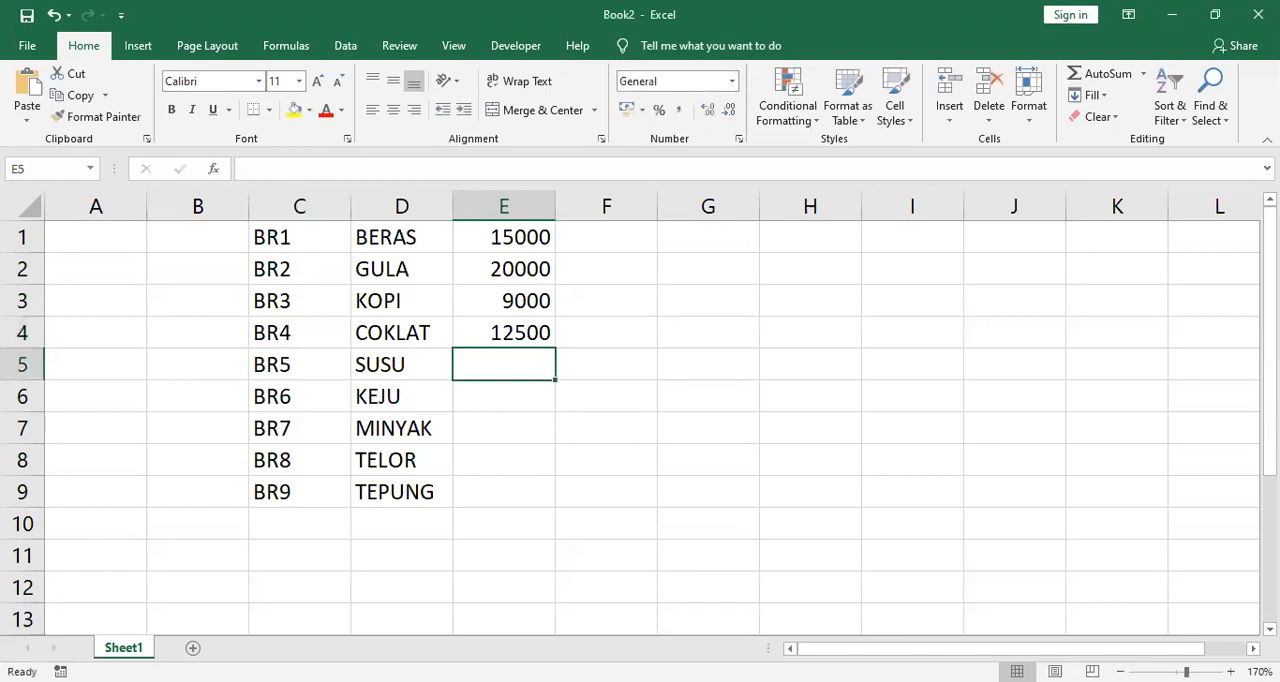
type("10000")
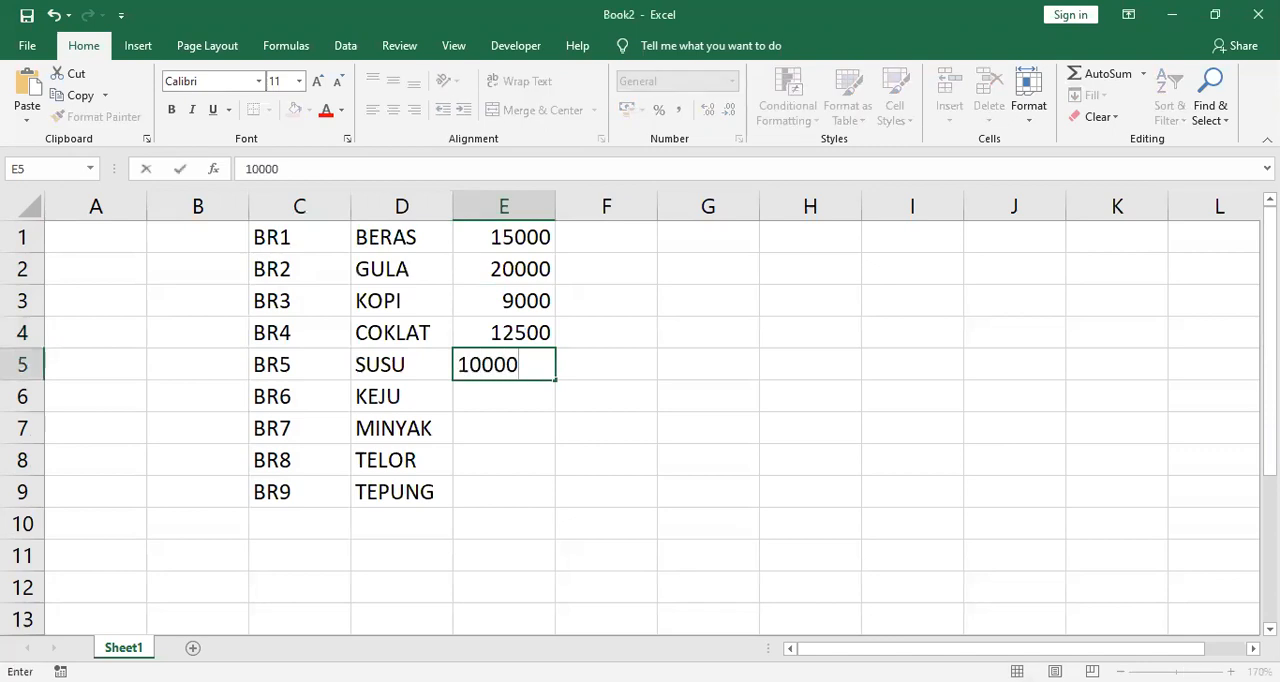
key("Return")
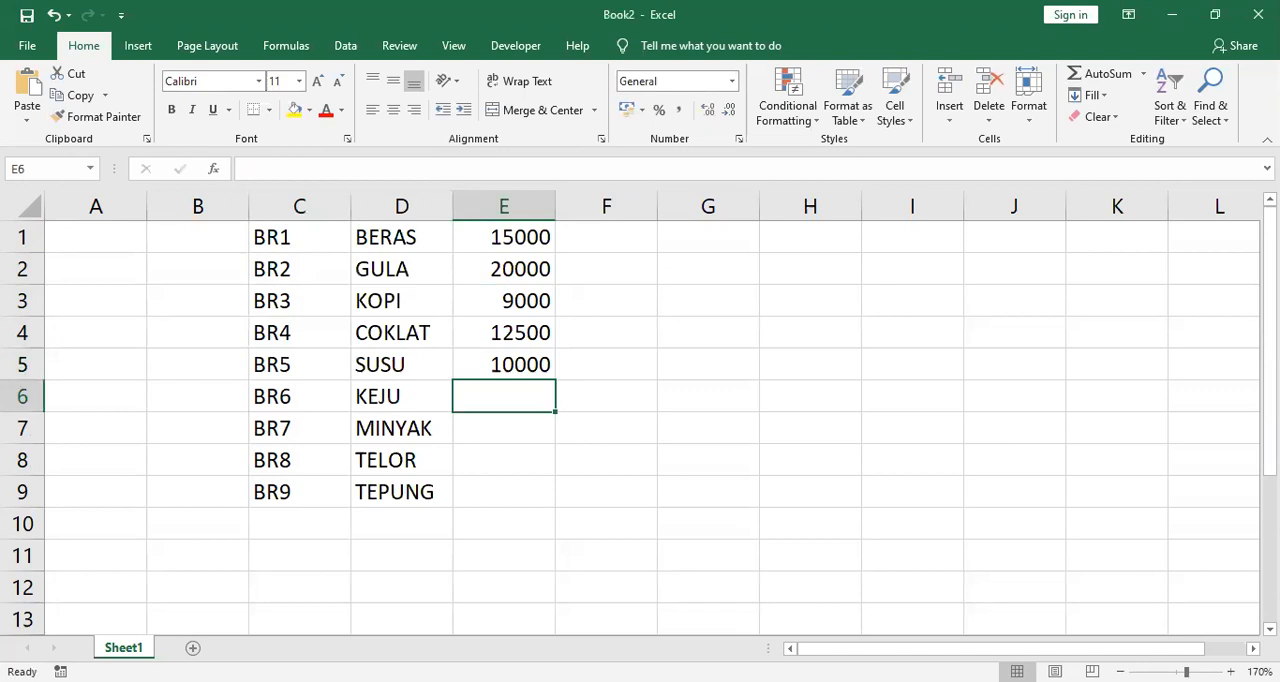
Step: Enter the prices 25000, 22000, 15000 and 8500 in E6:E9 for the items KEJU to TEPUNG
type("25000")
key("Return")
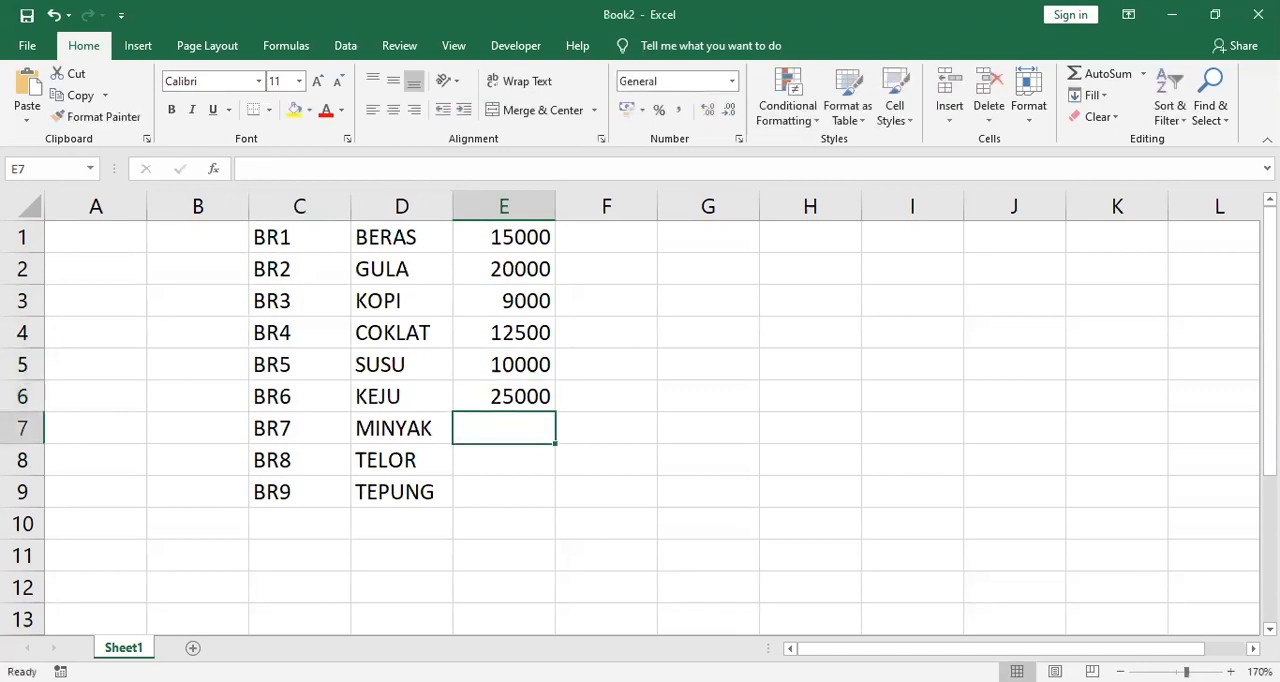
type("22000")
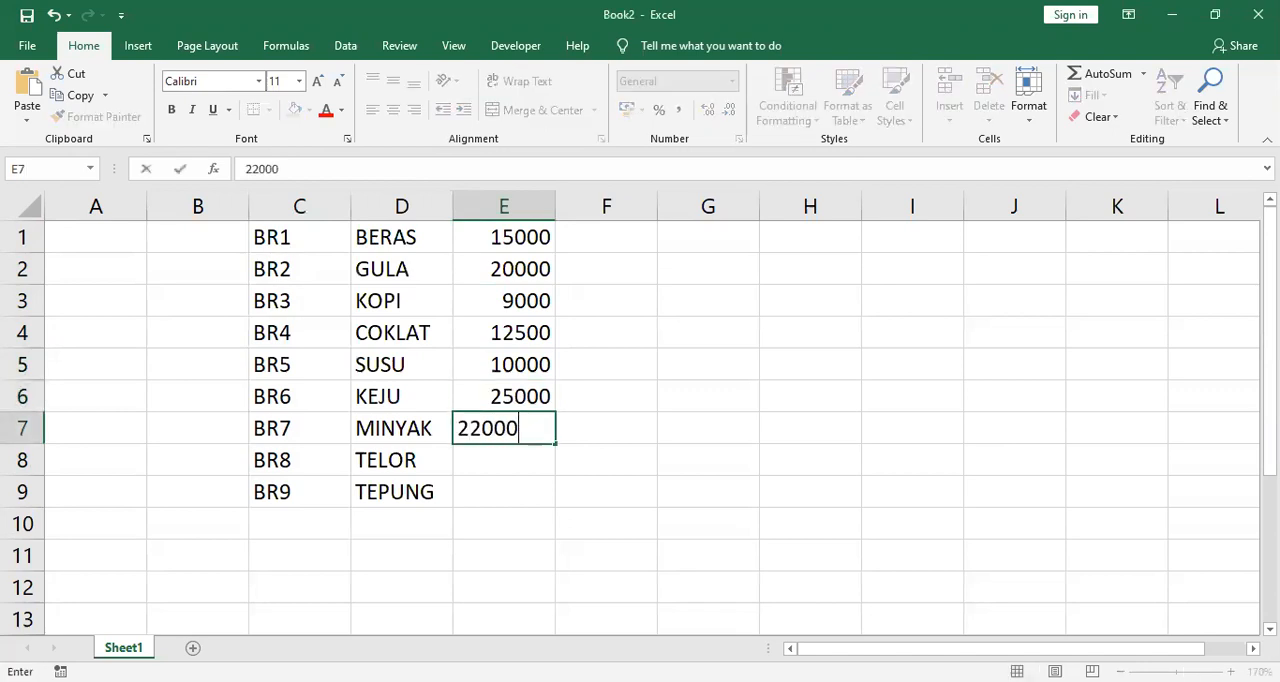
key("Return")
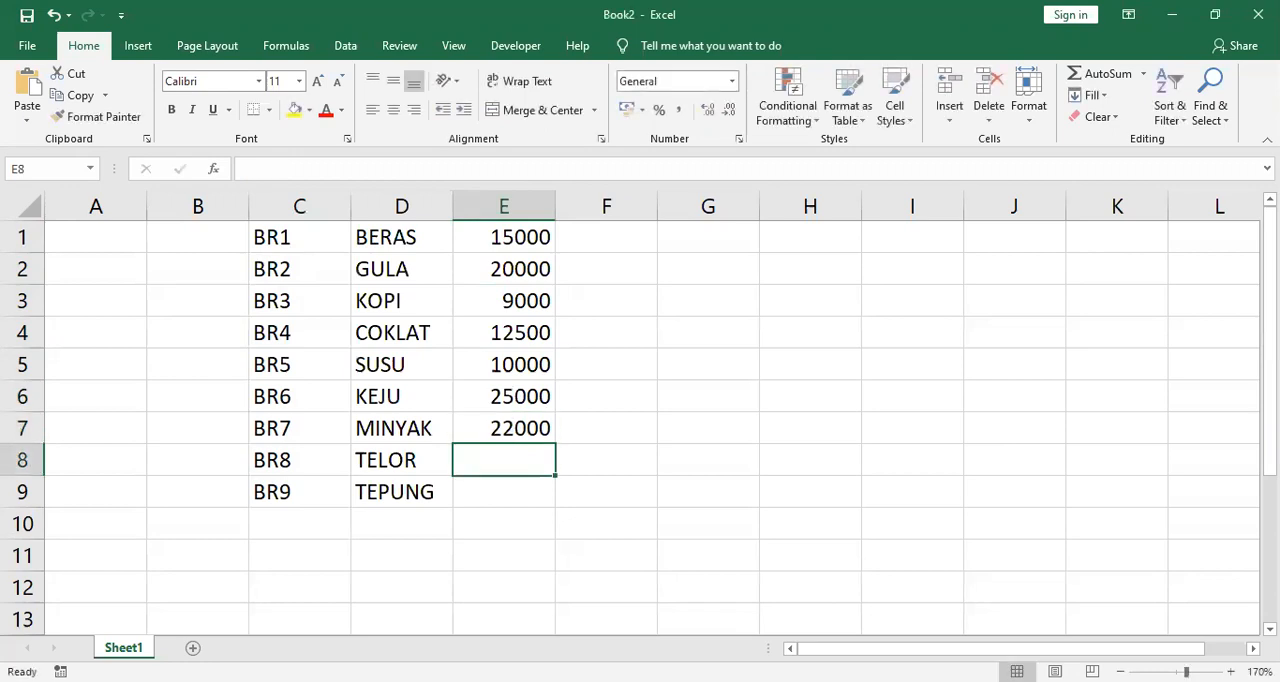
type("15")
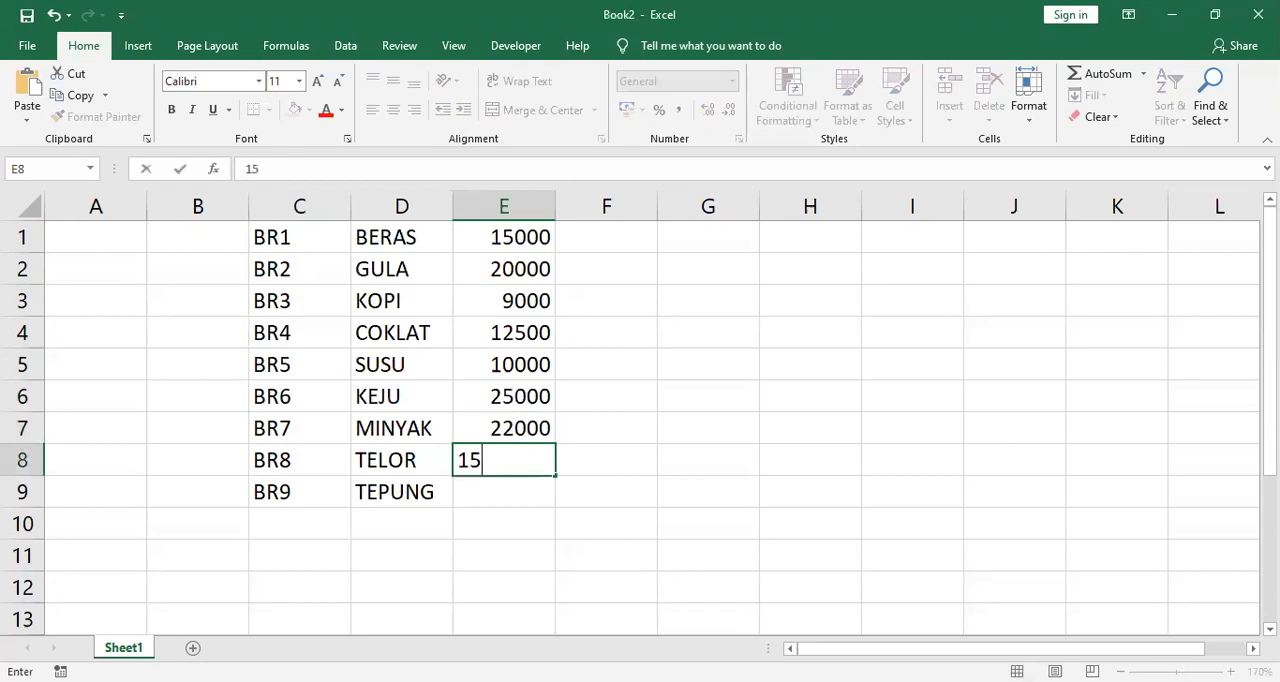
type("000")
key("Return")
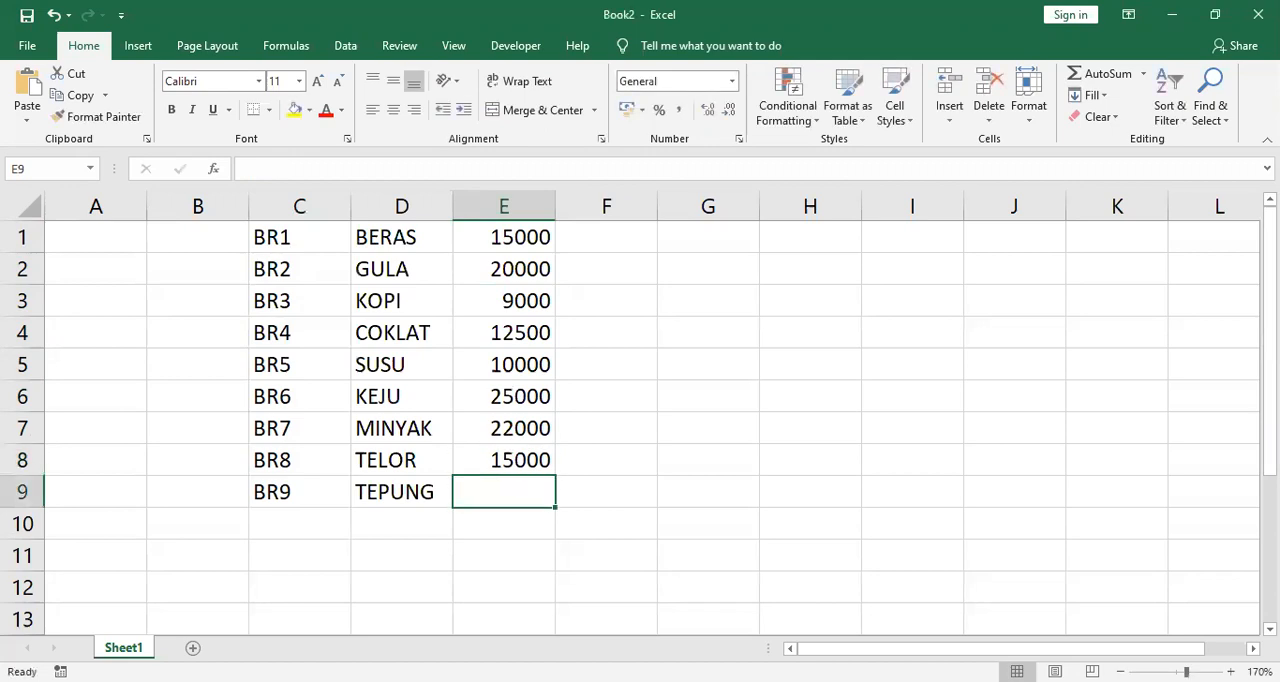
type("8500")
key("Return")
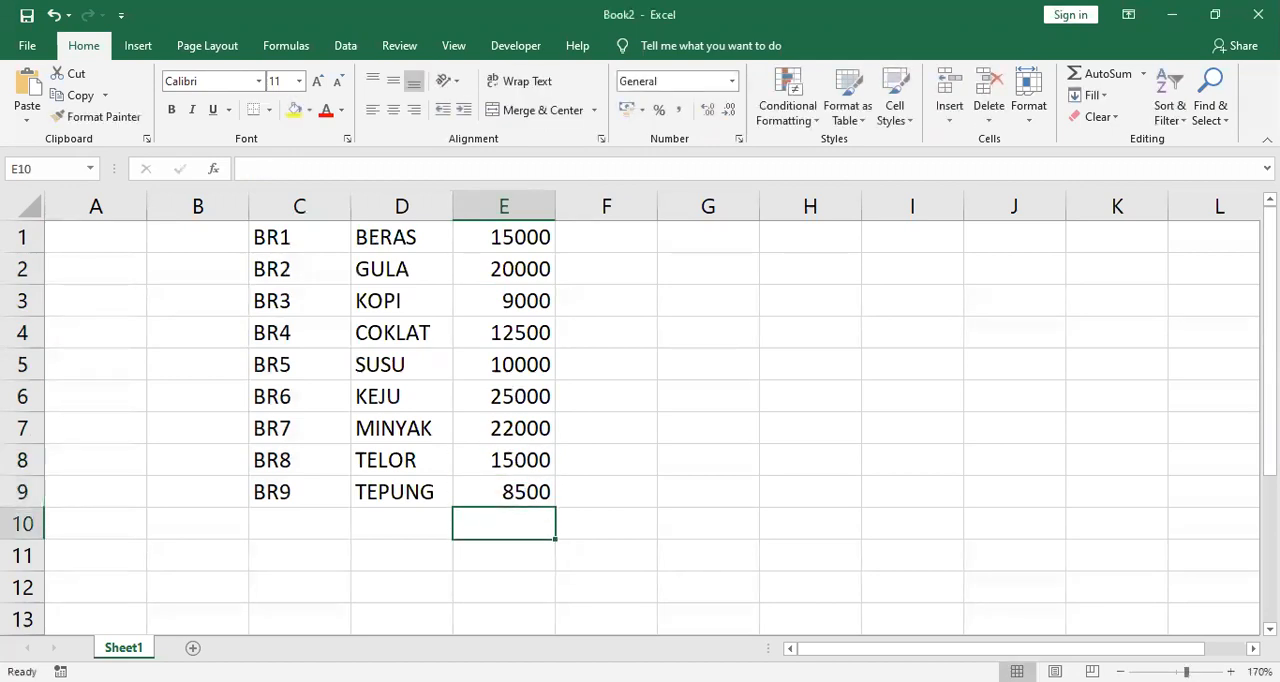
Step: Format the prices in E1:E9 with a thousands separator using Comma Style
left_click(523, 236)
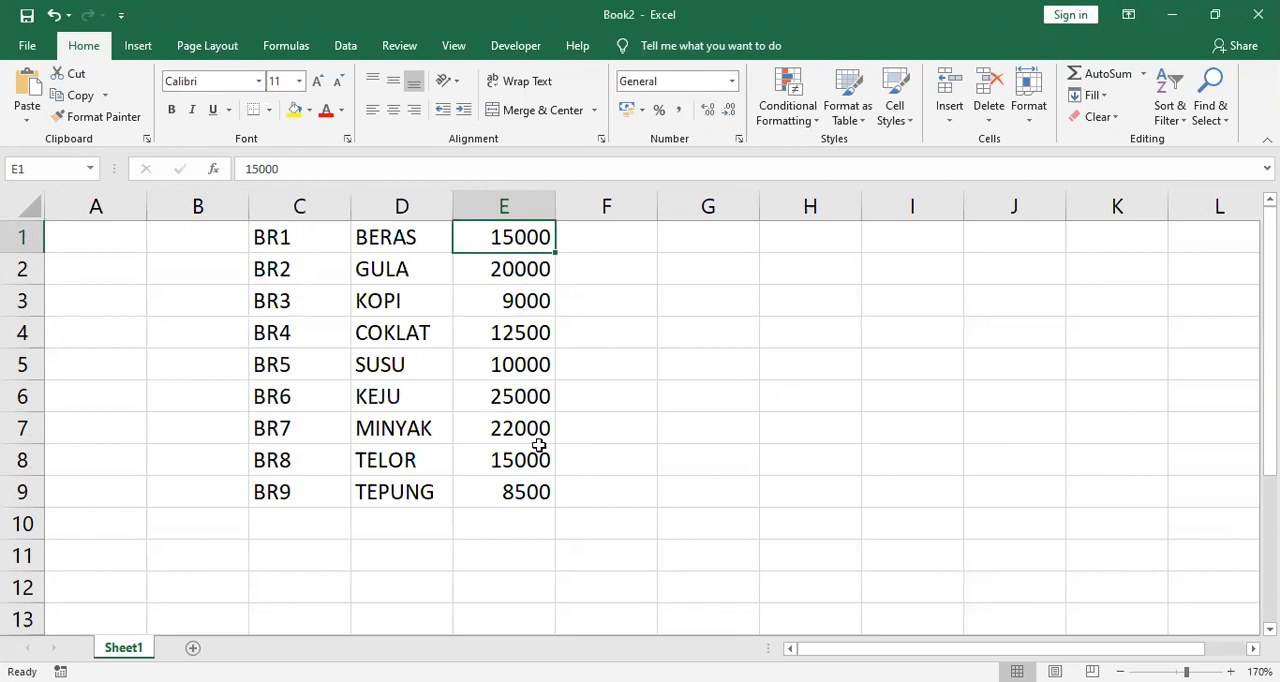
left_click(528, 491, "shift")
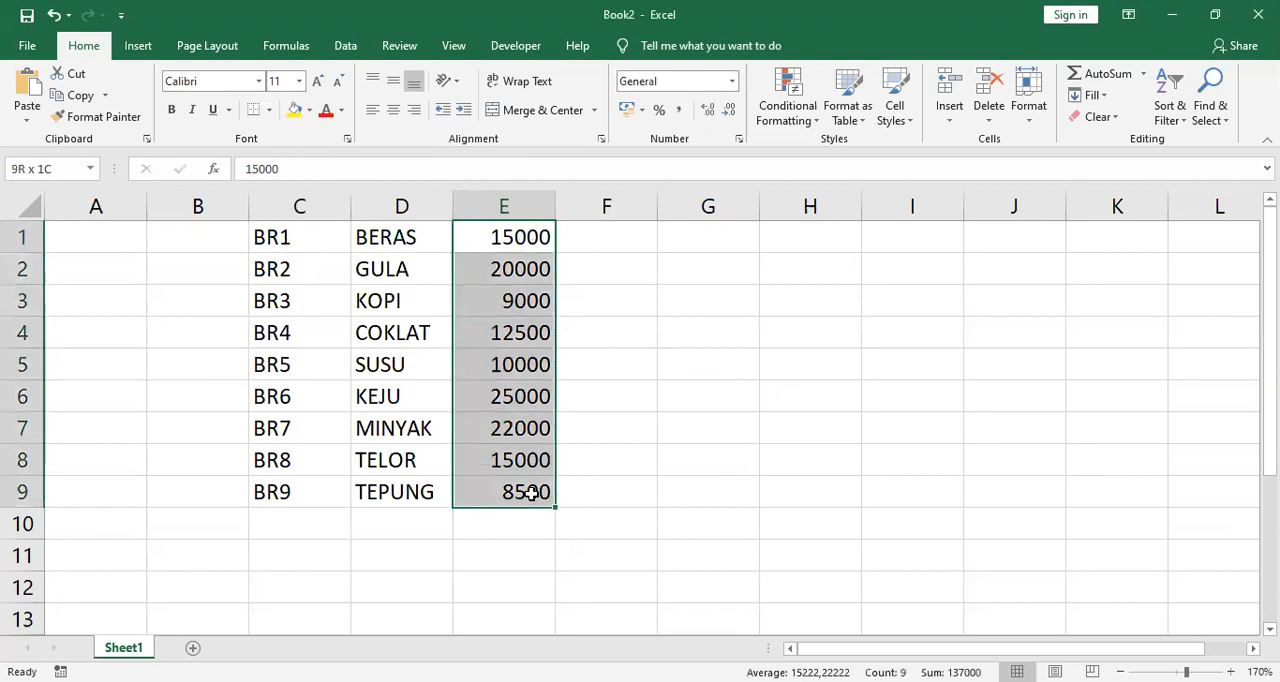
left_click(679, 110)
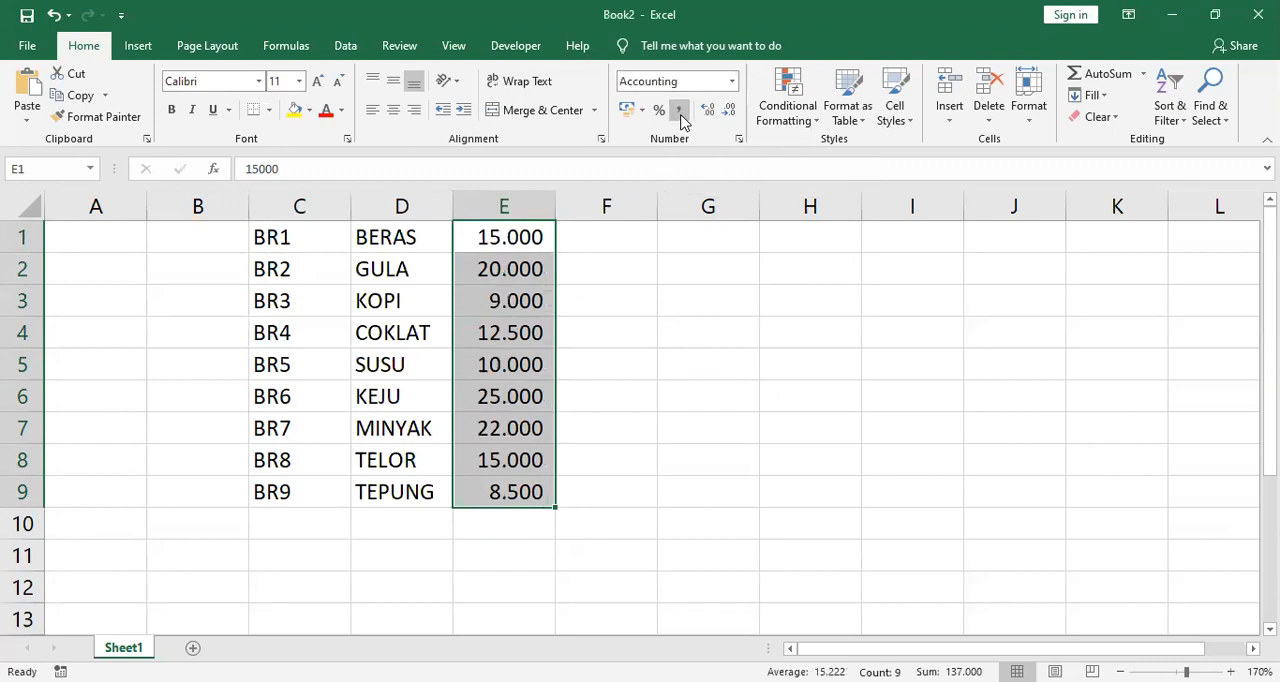
left_click(713, 522)
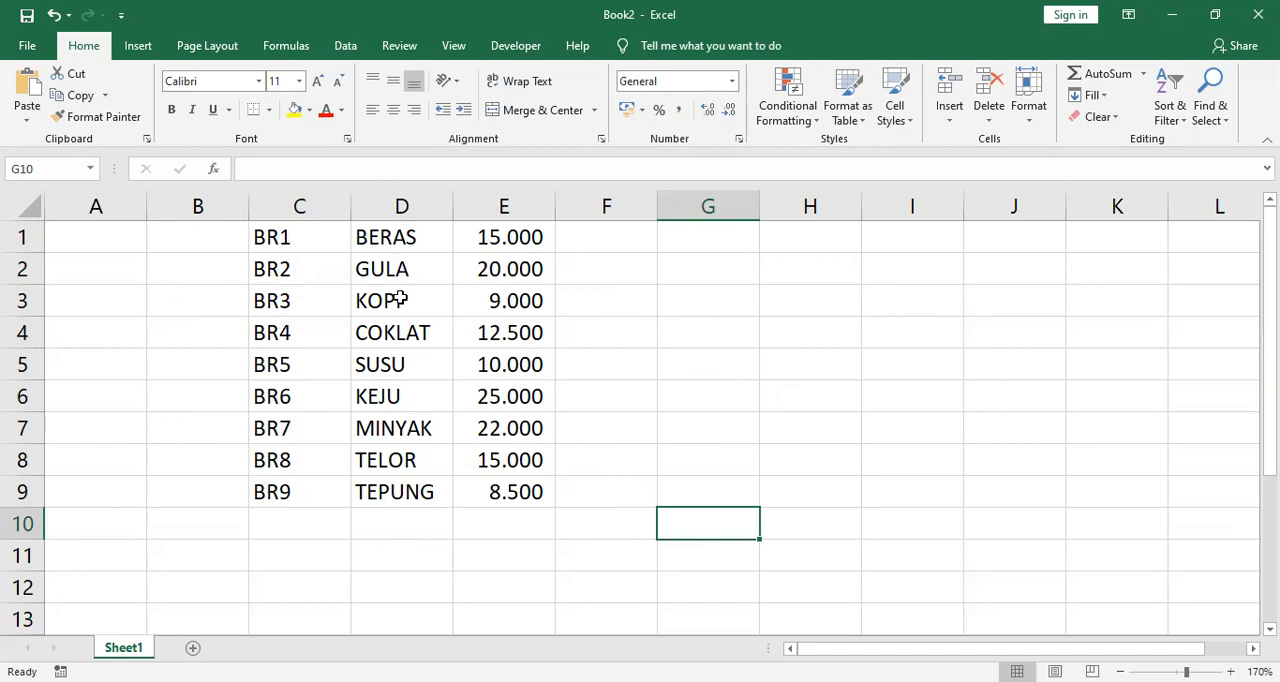
Step: Define the name SEMBAKO for the item table in C1:E9
left_click(287, 237)
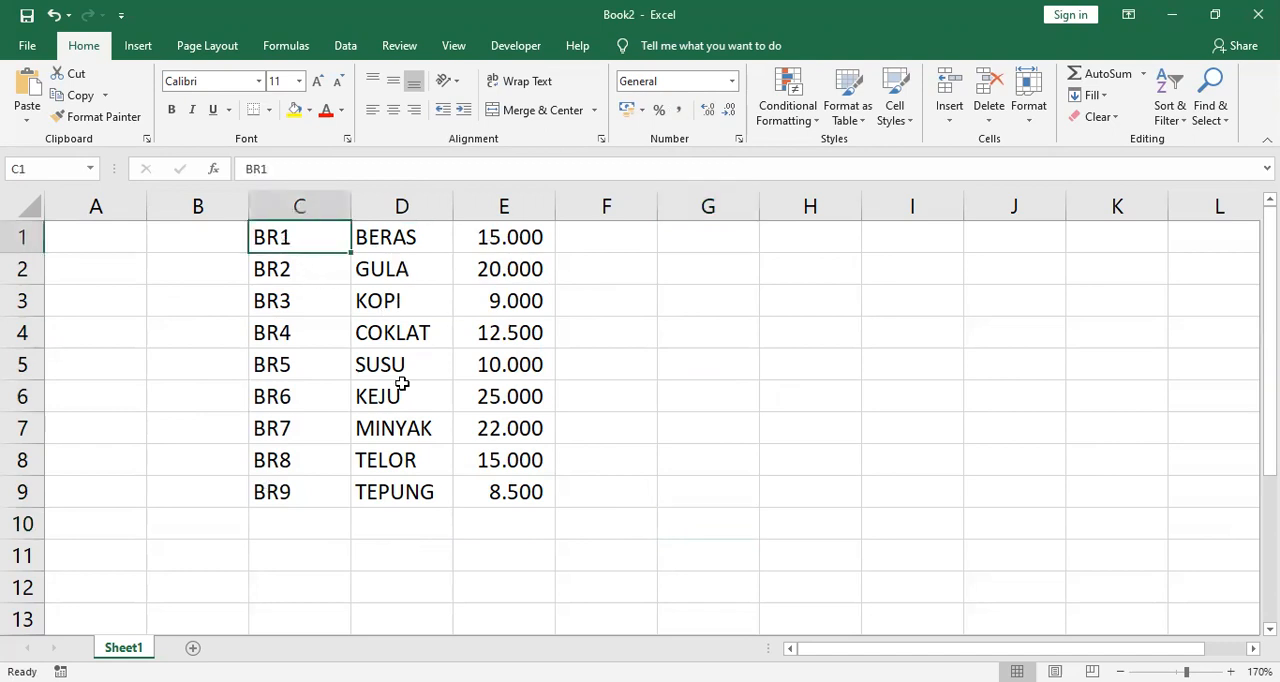
left_click(523, 489, "shift")
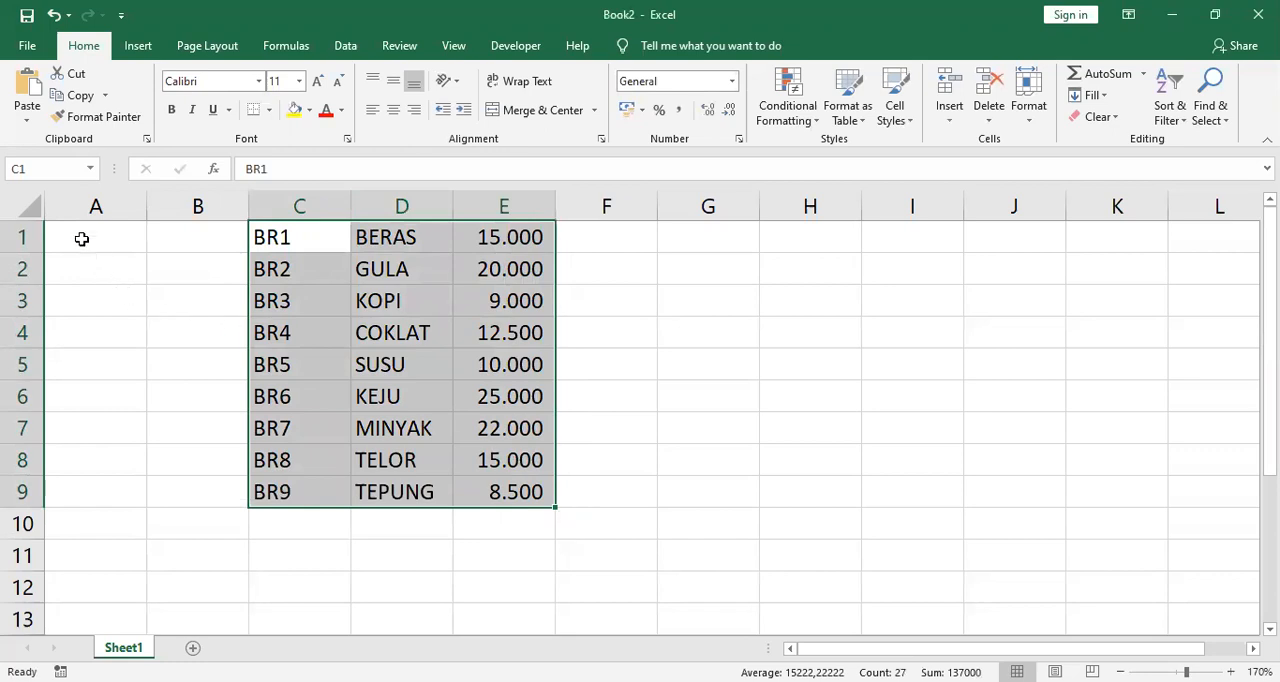
left_click(32, 170)
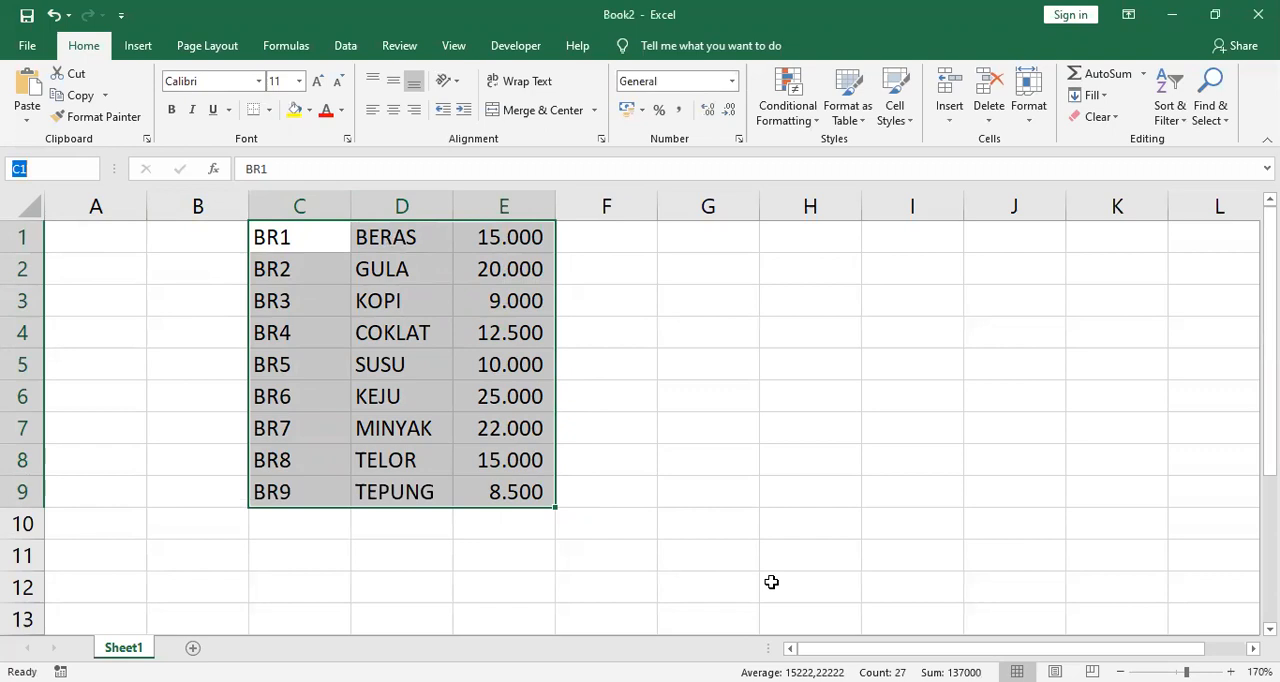
type("SEMBAL")
key("BackSpace")
type("KO")
key("Return")
Step: Add a new worksheet and enter the item code BR6 in cell A1
left_click(193, 648)
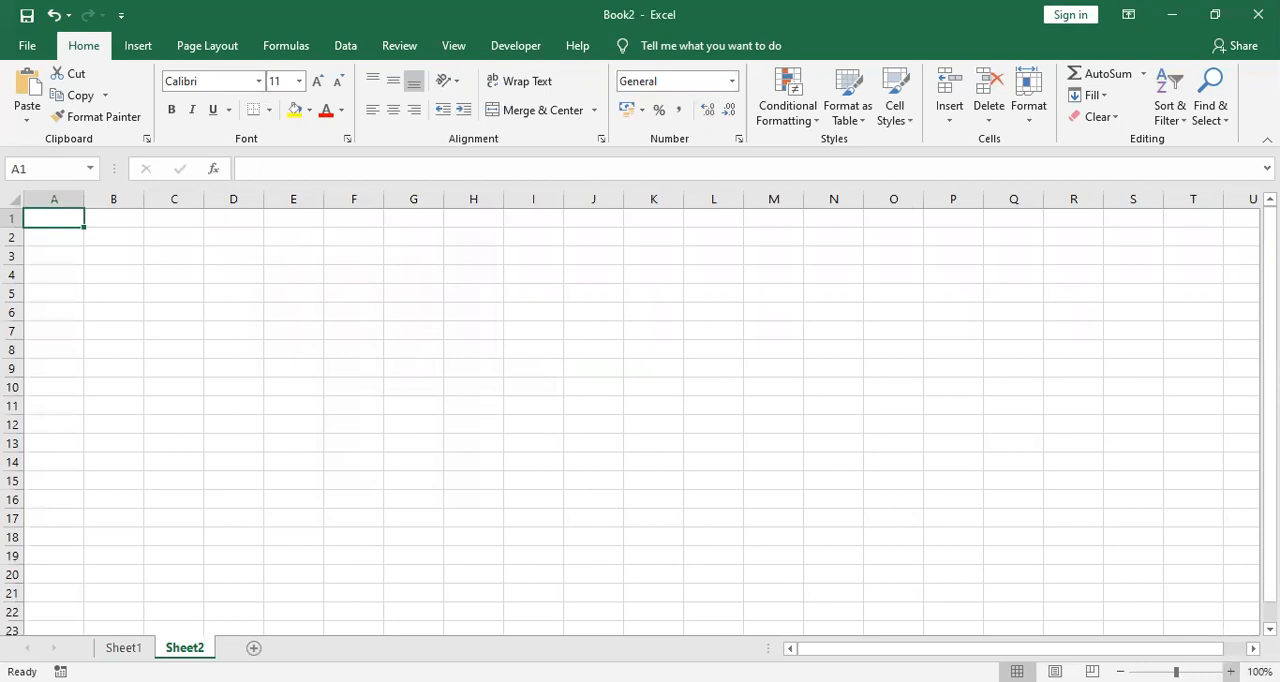
left_click(1231, 671)
left_click(1231, 671)
left_click(1231, 671)
left_click(1231, 671)
left_click(1231, 671)
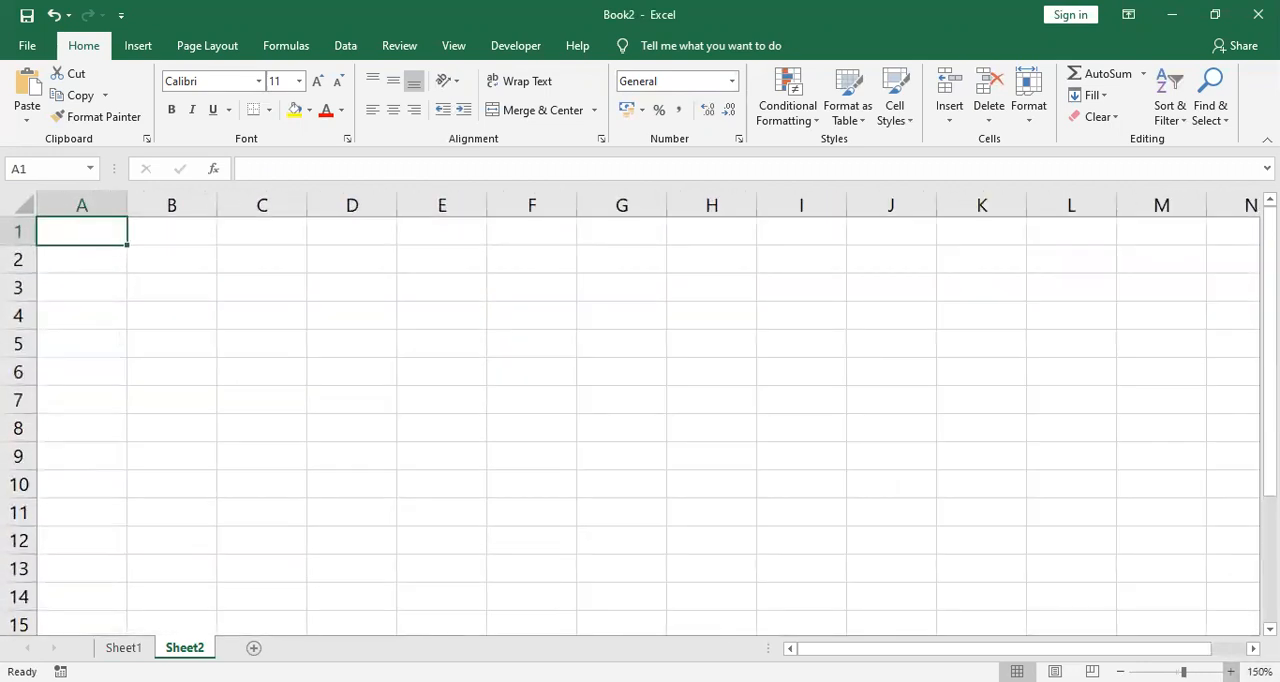
left_click(1231, 671)
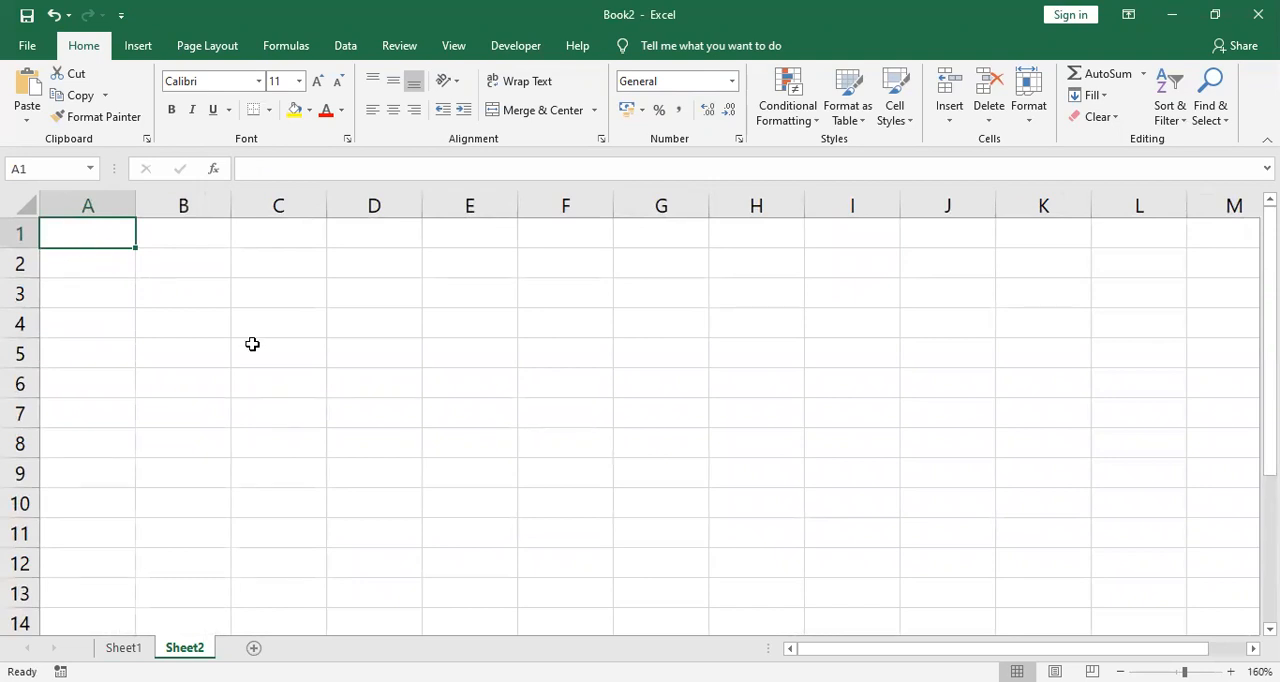
type("BR6")
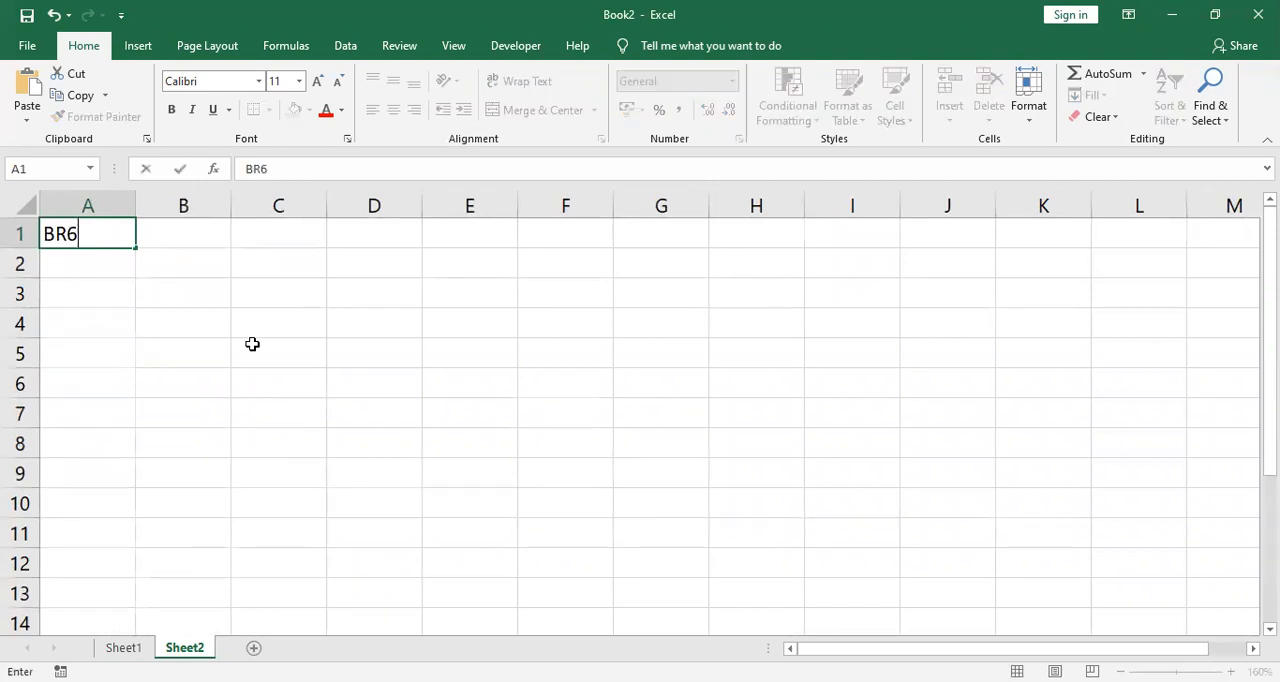
key("Return")
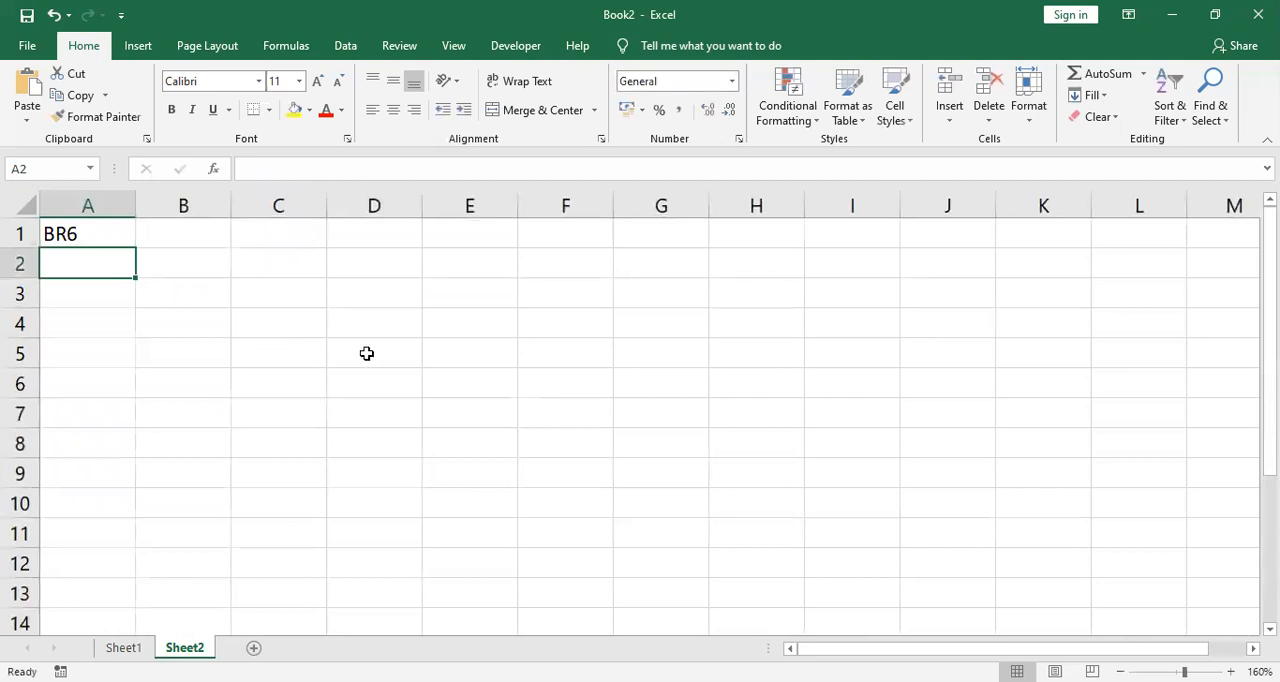
Step: Insert a VLOOKUP function in cell B1 and keep its arguments dialog clear of cell A1
left_click(182, 232)
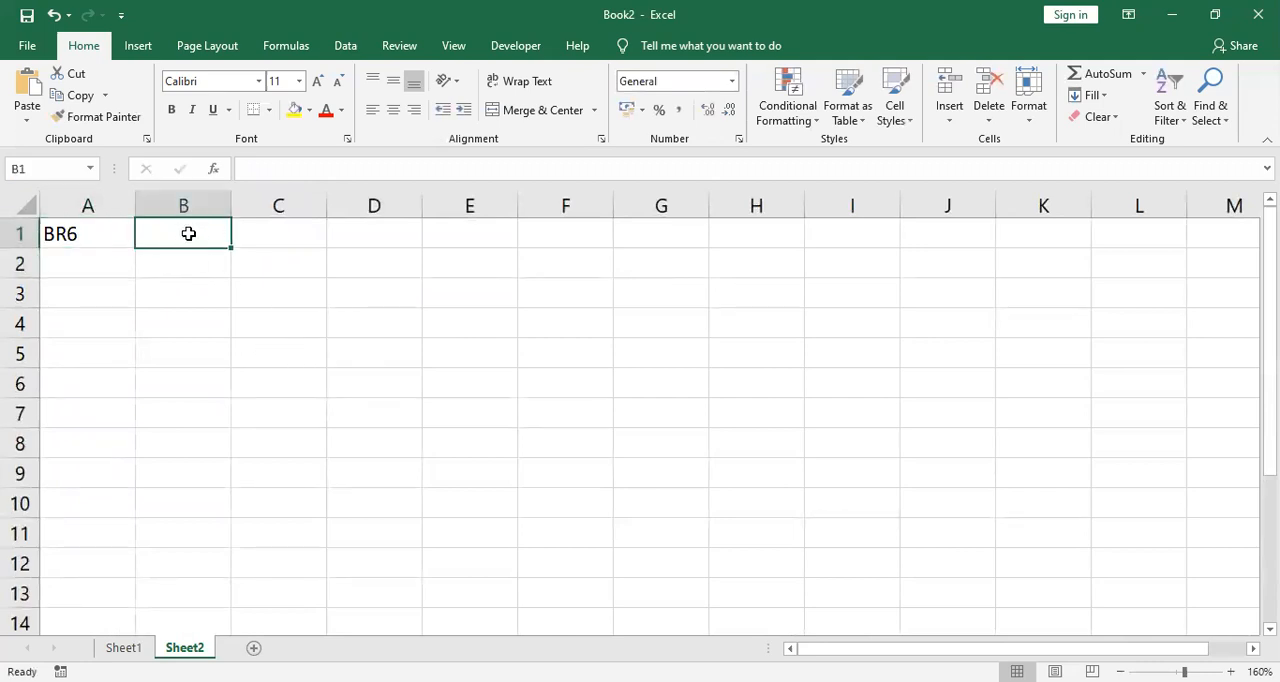
left_click(279, 237)
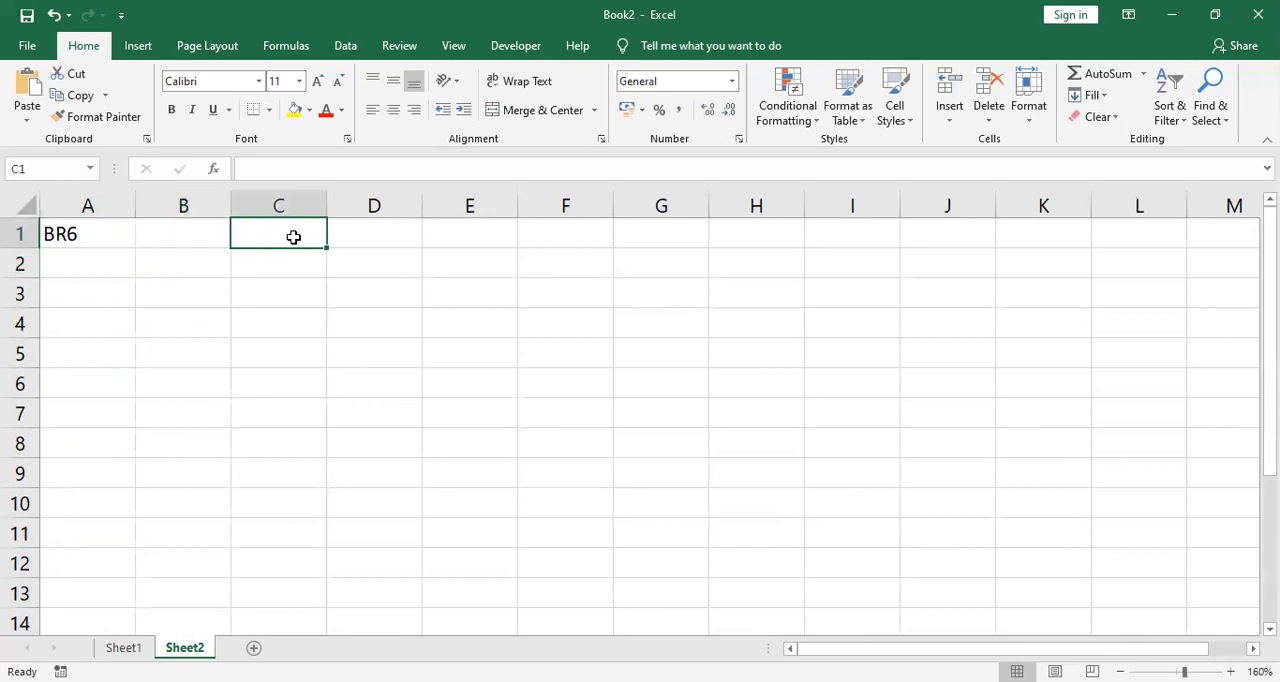
left_click(181, 239)
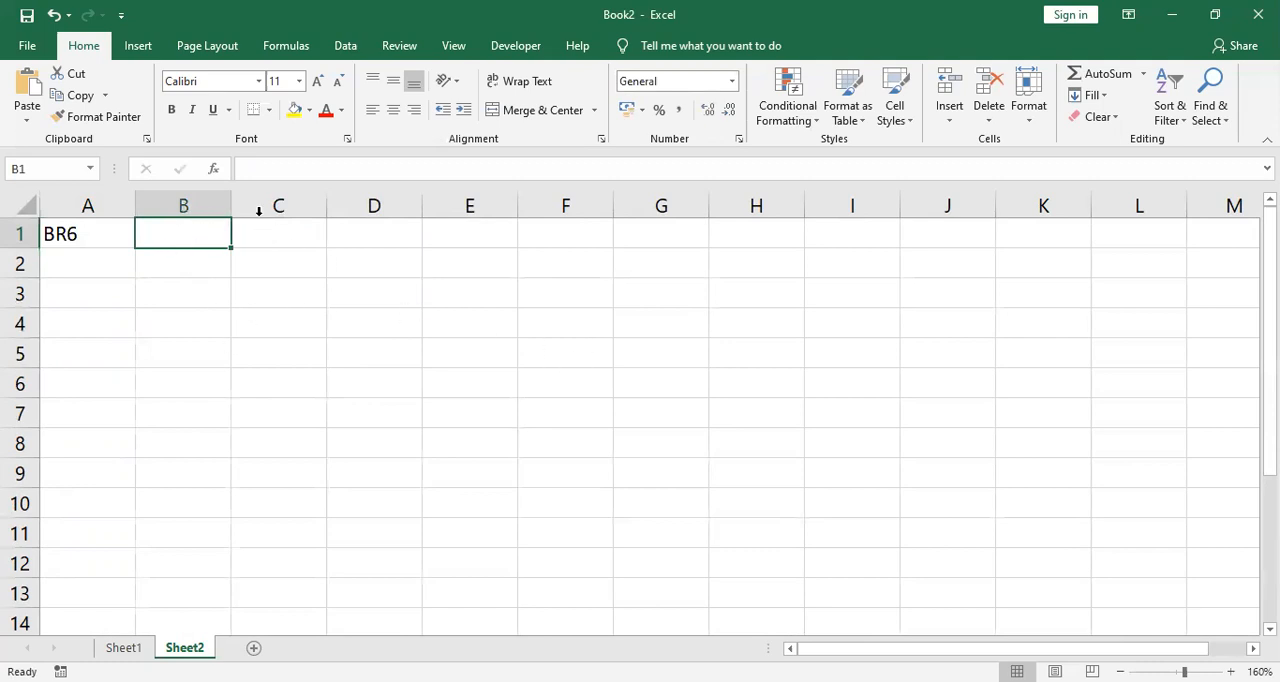
left_click(214, 170)
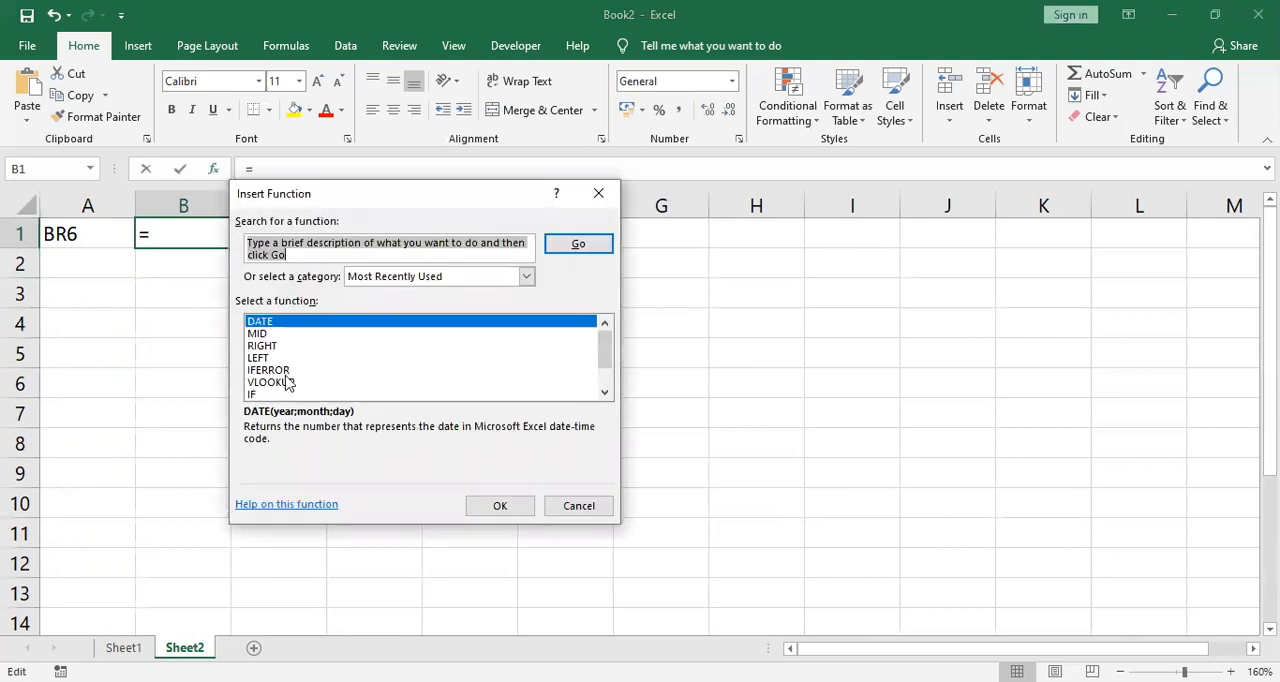
left_click(287, 382)
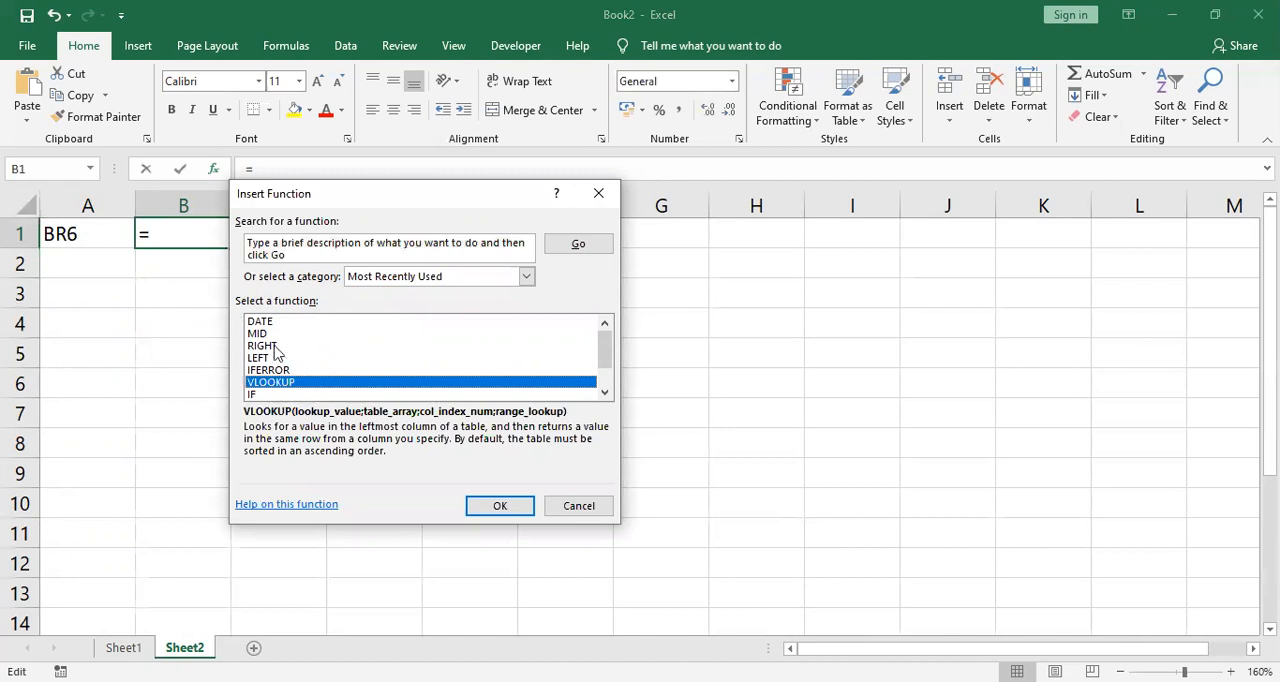
left_click(298, 254)
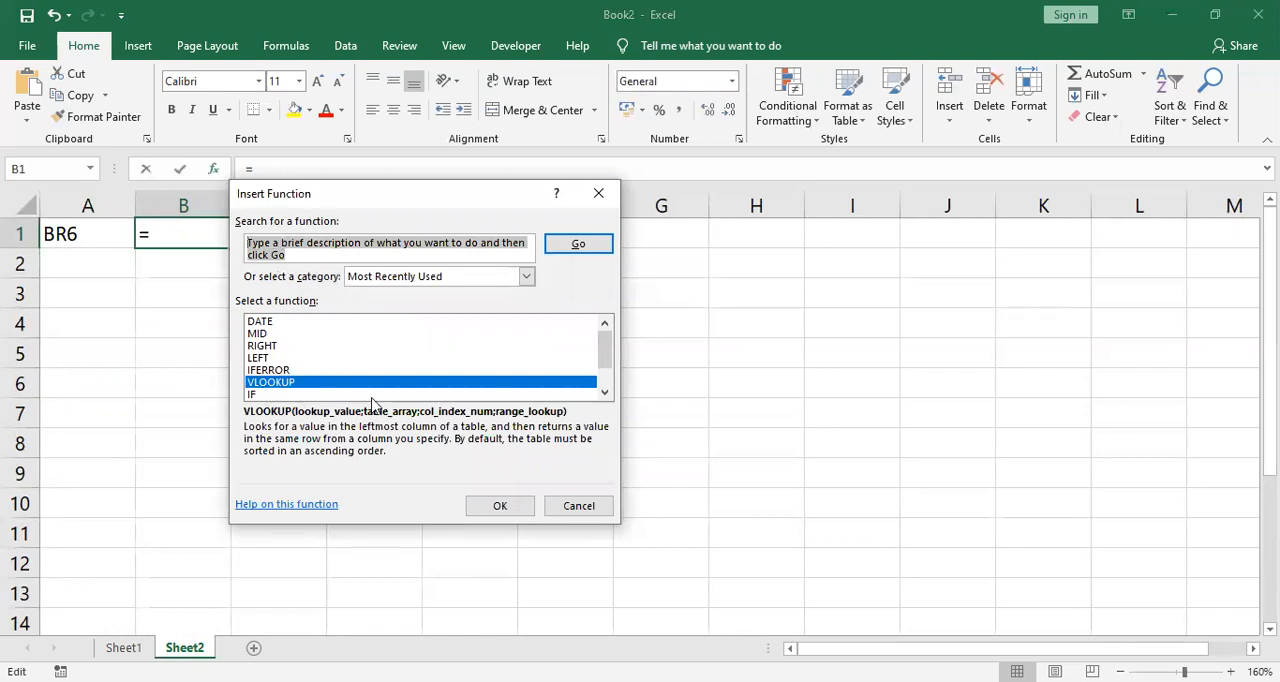
left_click(502, 506)
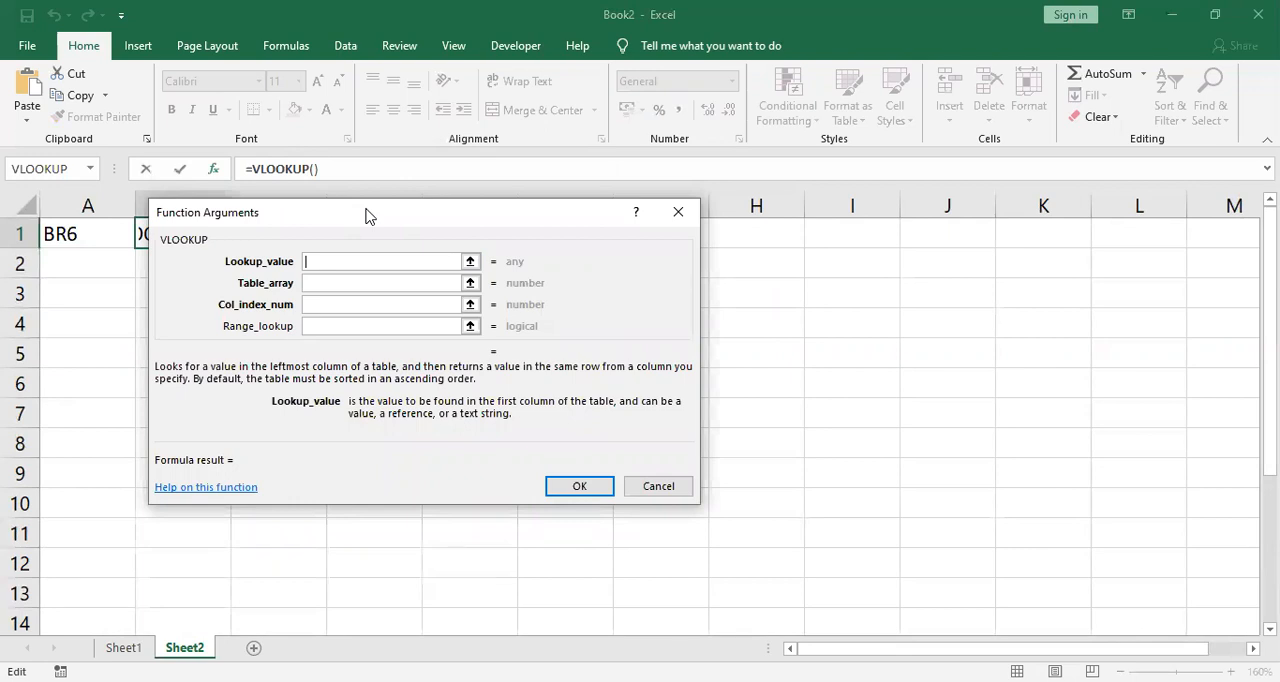
left_click_drag(366, 210, 511, 245)
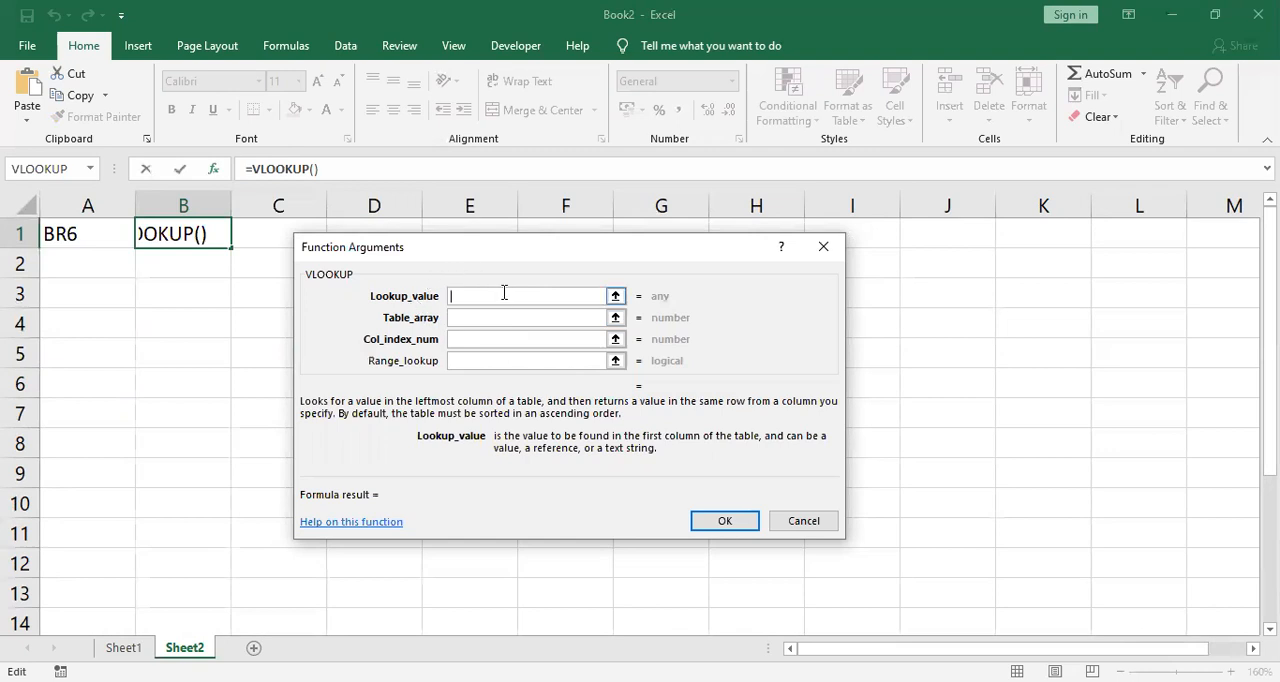
Step: Set the B1 VLOOKUP's lookup value to A1 and its table array to the named range SEMBAKO
left_click(79, 236)
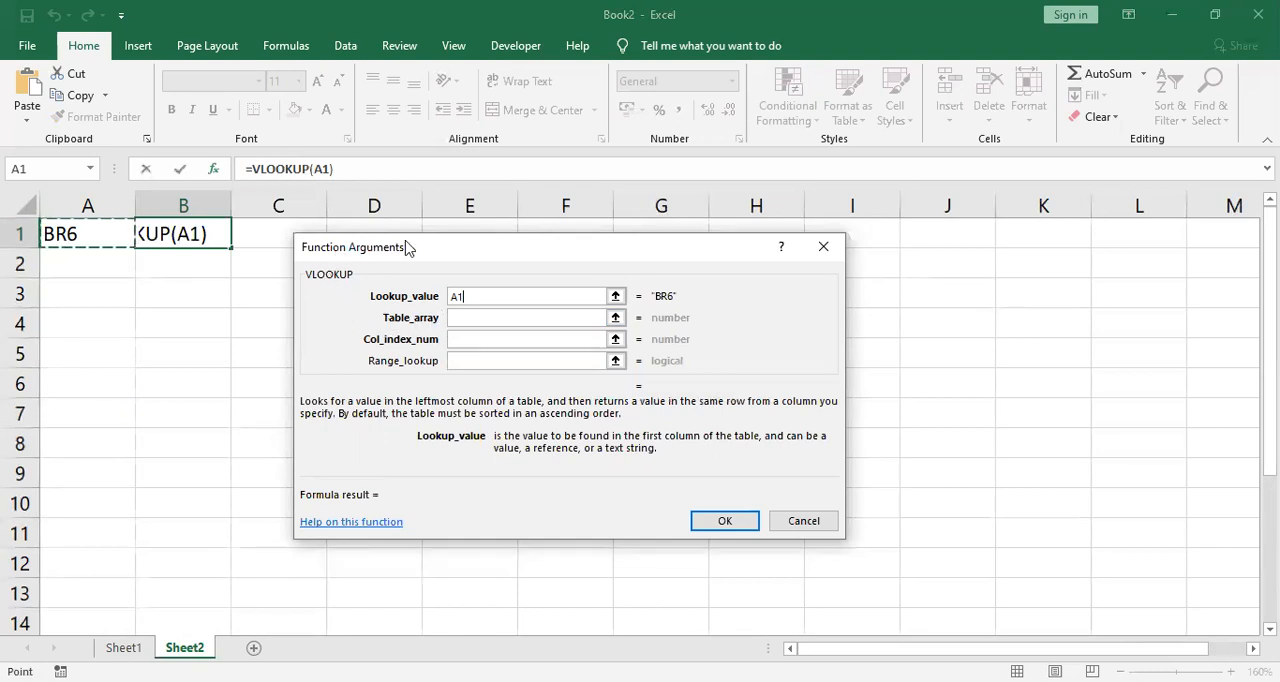
type(",")
key("BackSpace")
left_click(465, 318)
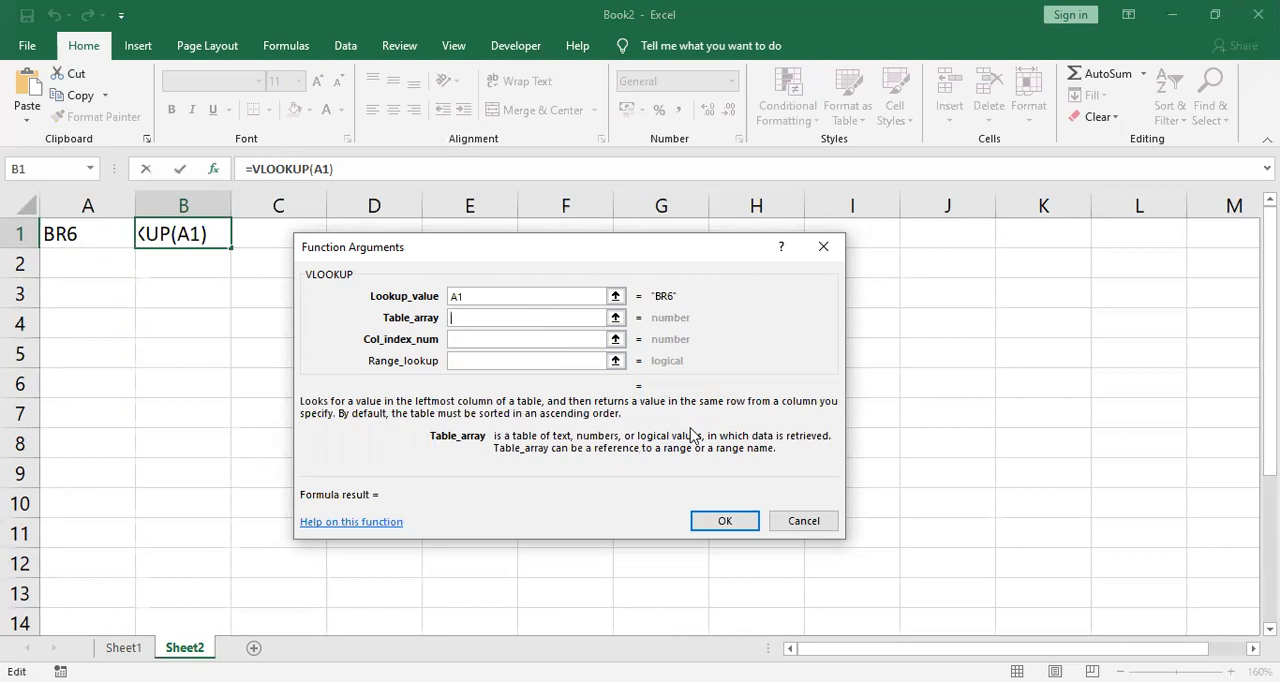
type("SE")
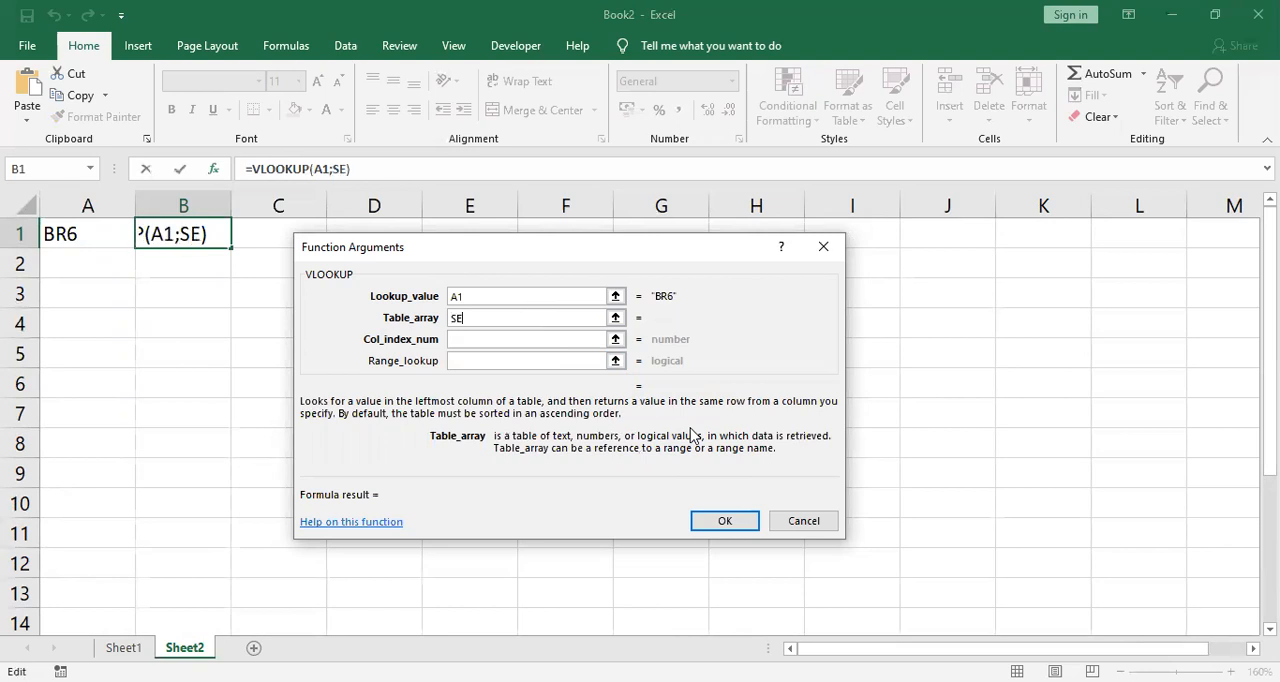
type("MBAKO")
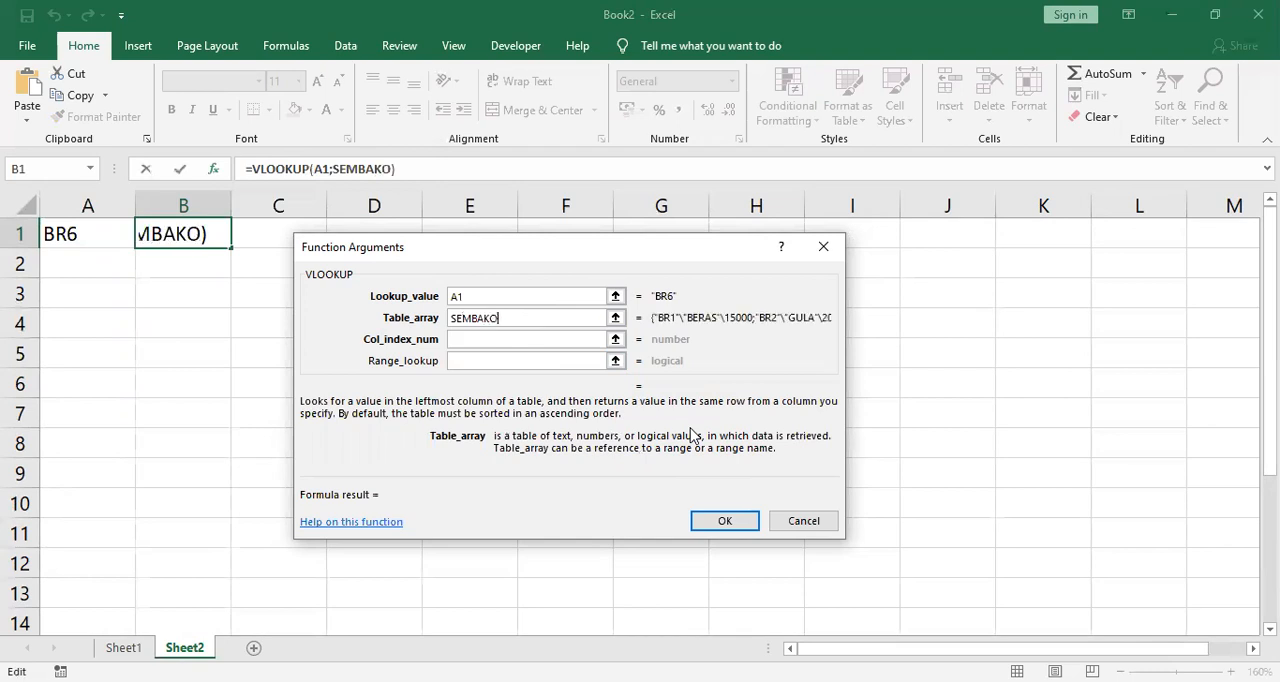
Step: Complete the B1 VLOOKUP with column index 2 and range lookup 0 to return the item name
left_click(474, 340)
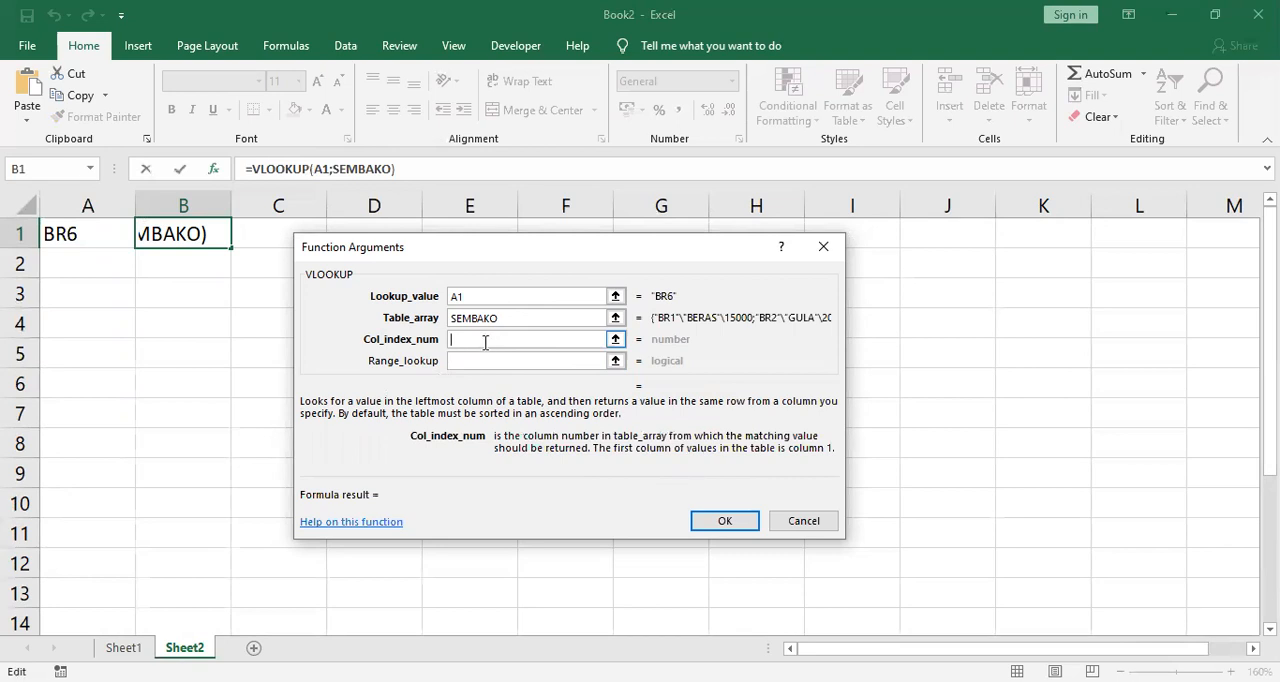
type("2")
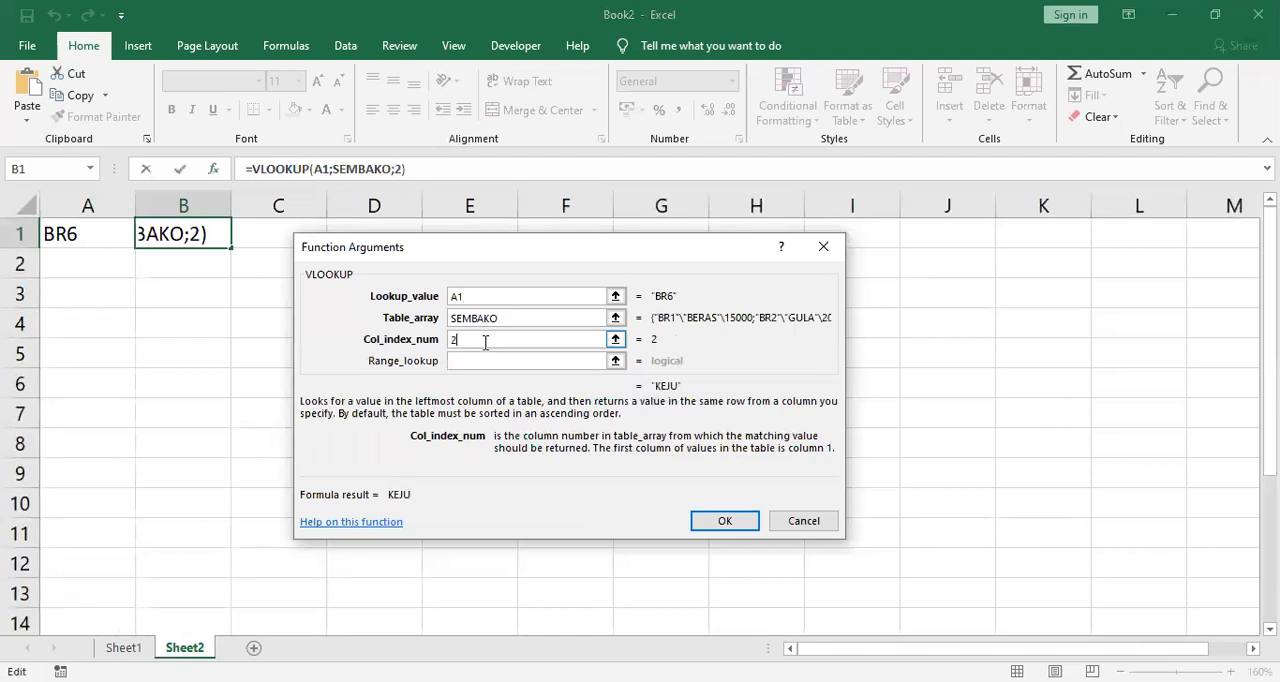
left_click(463, 364)
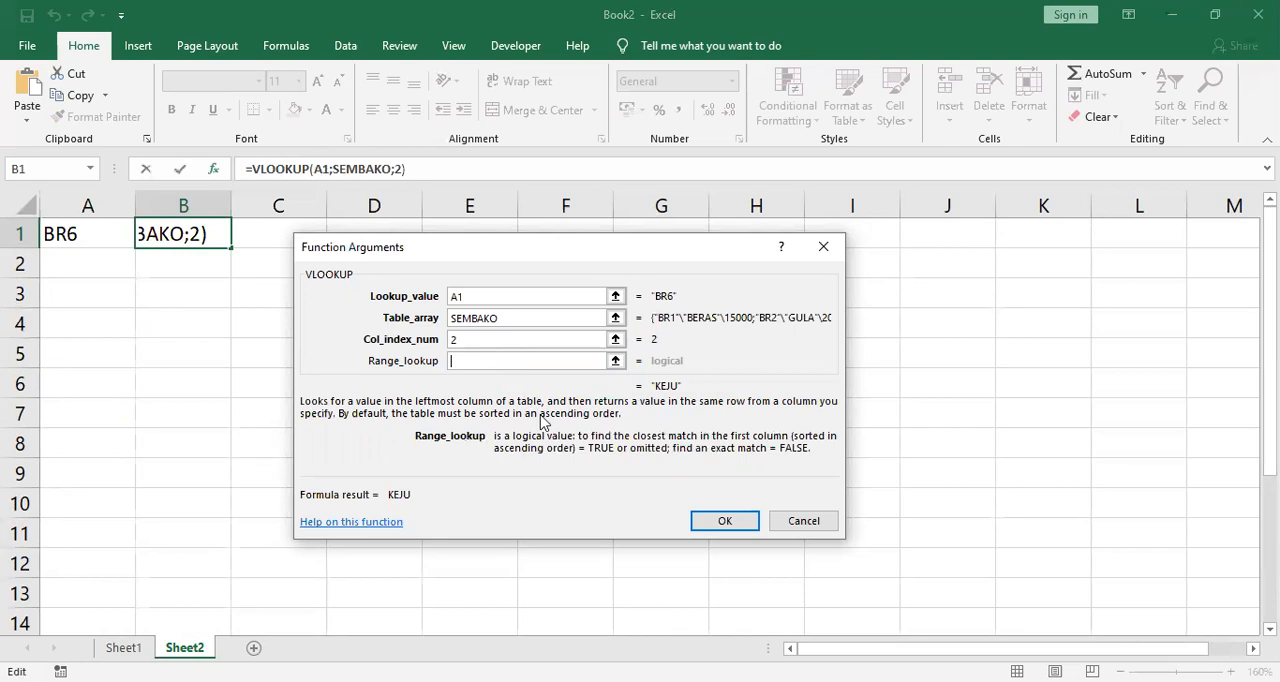
type("0")
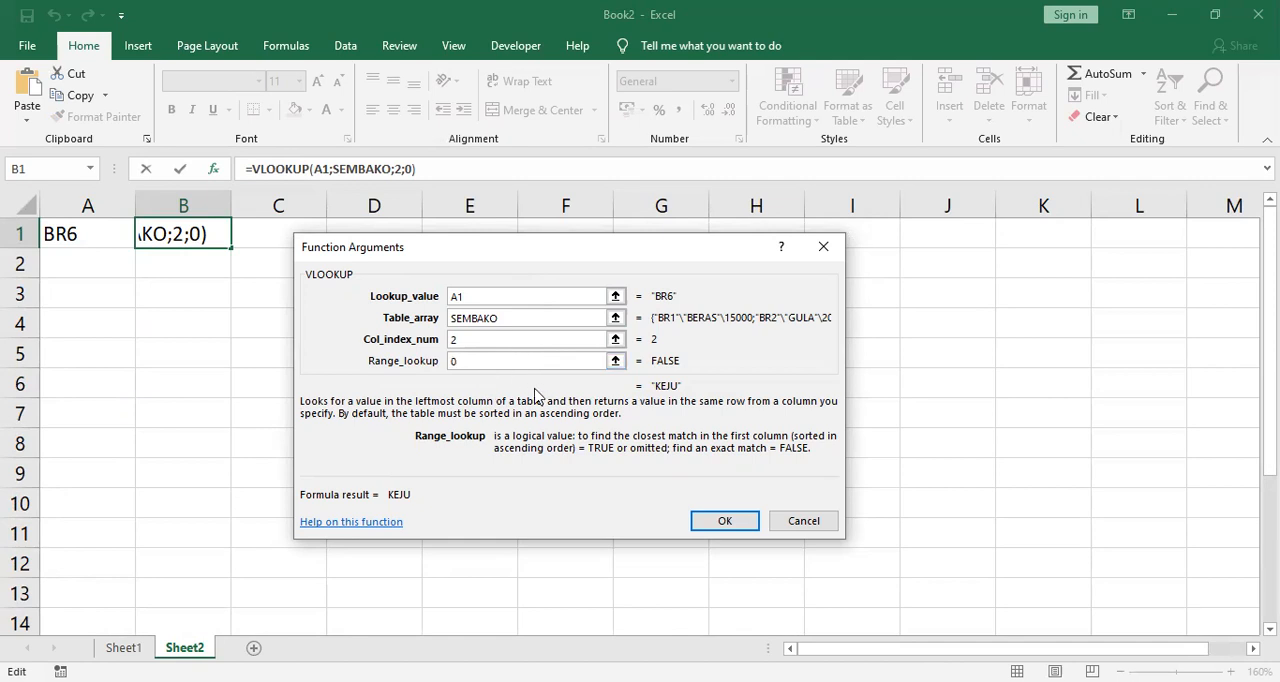
left_click(748, 526)
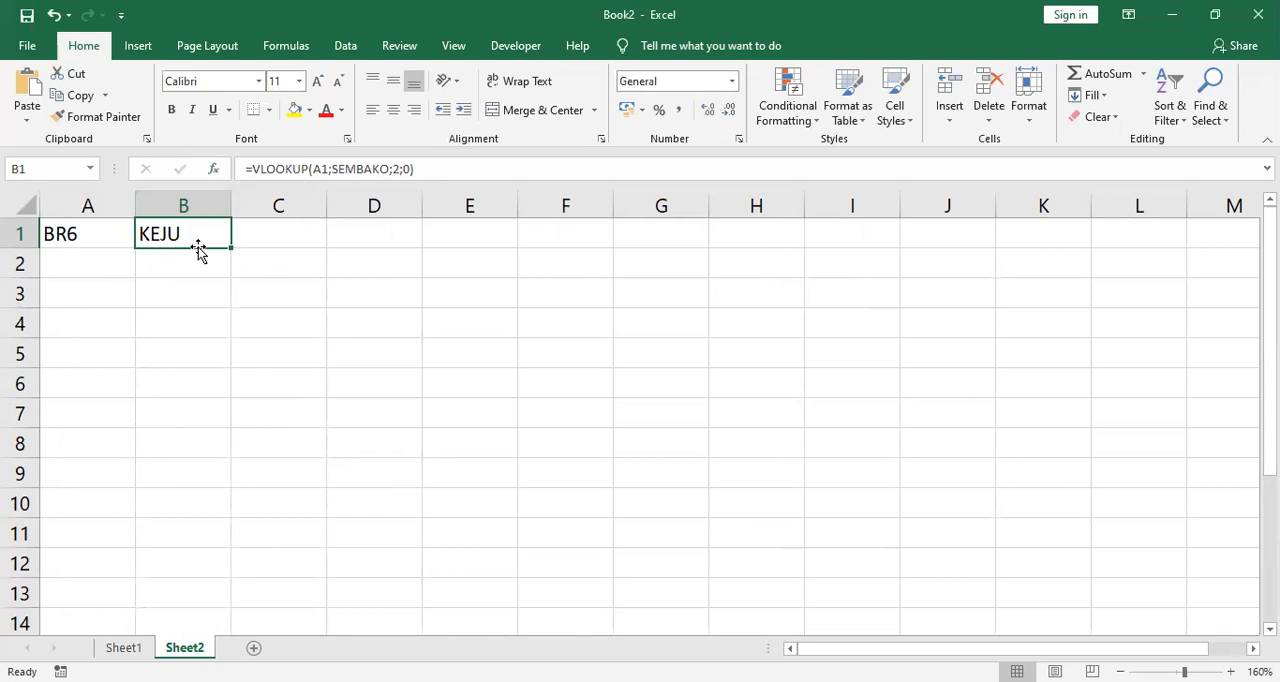
Step: Insert a VLOOKUP function in cell C1 with lookup value A1 and table array SEMBAKO
left_click(282, 235)
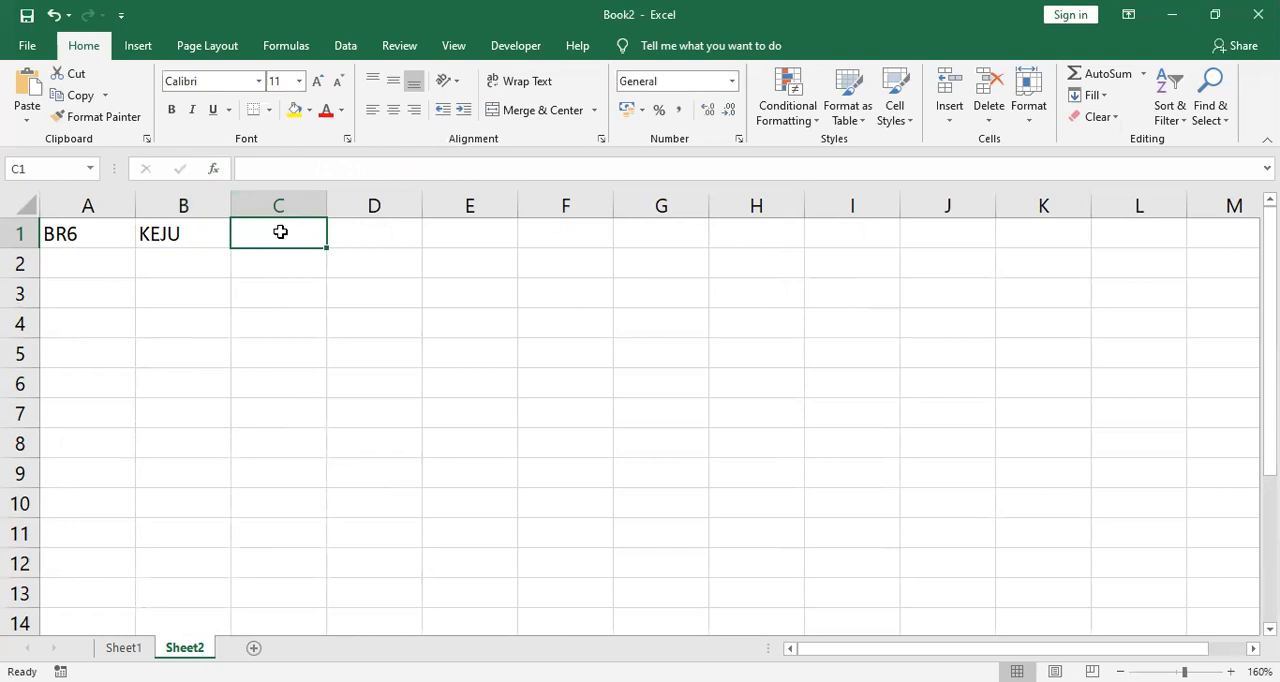
left_click(214, 172)
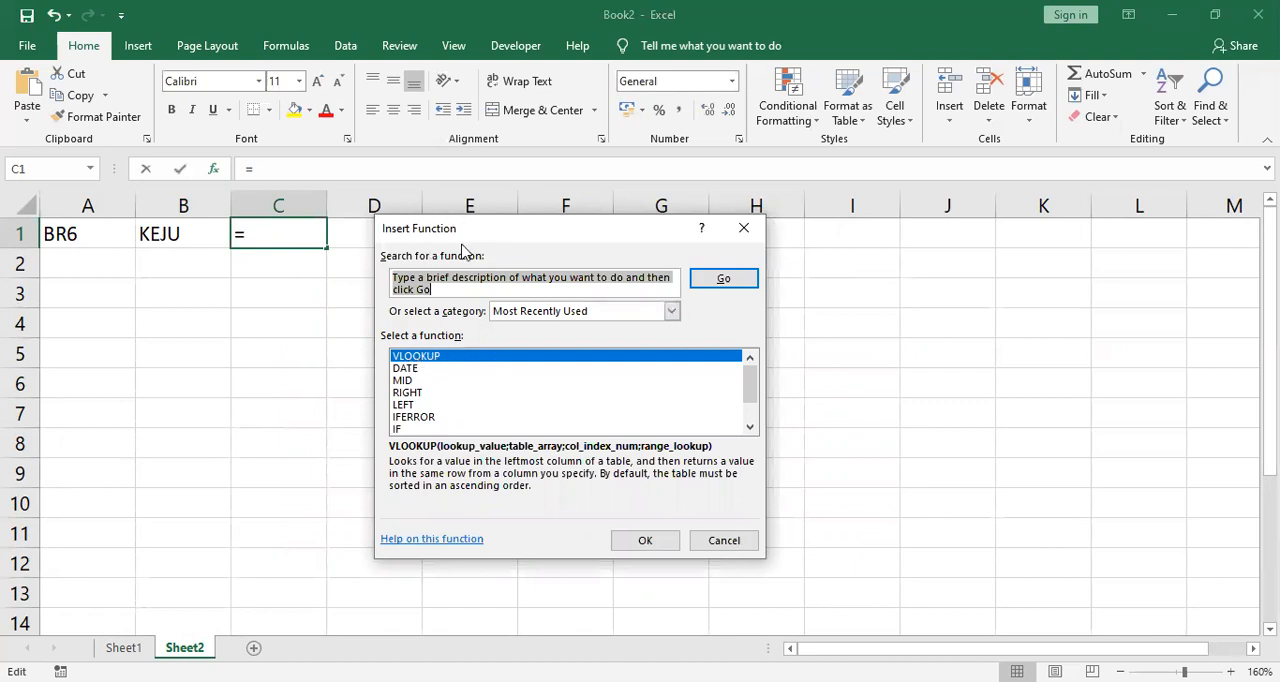
left_click(413, 359)
left_click(643, 549)
double_click(550, 363)
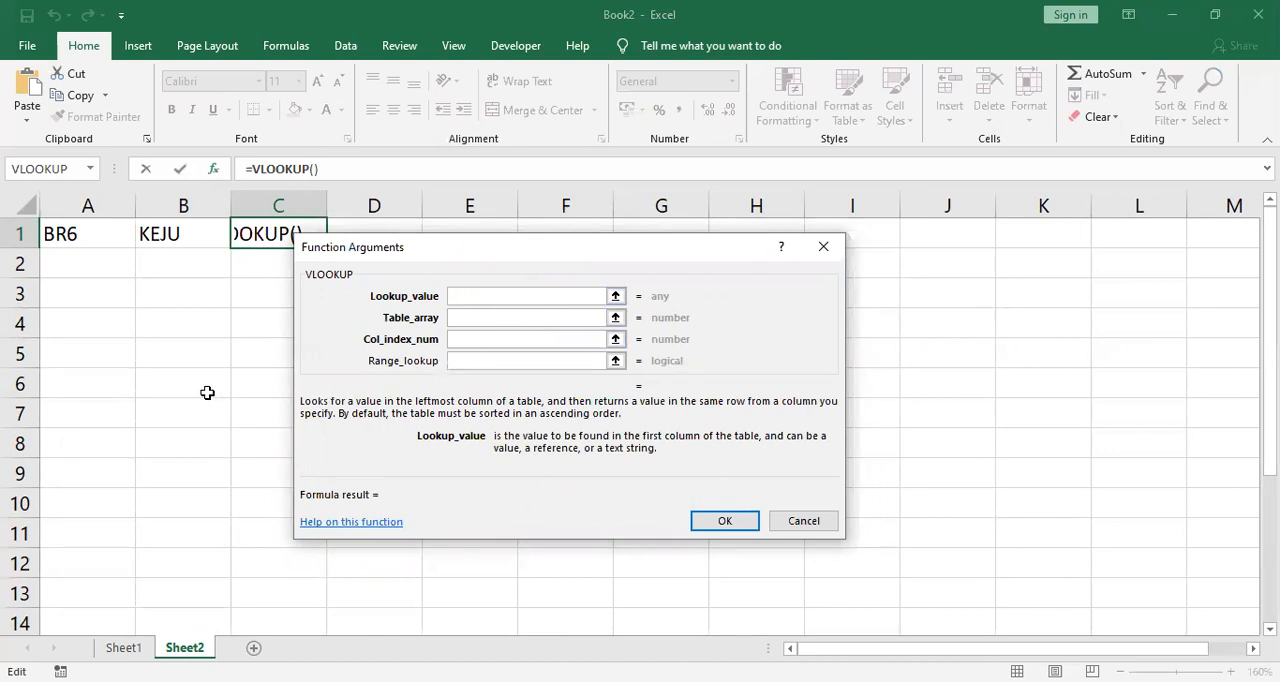
left_click(85, 234)
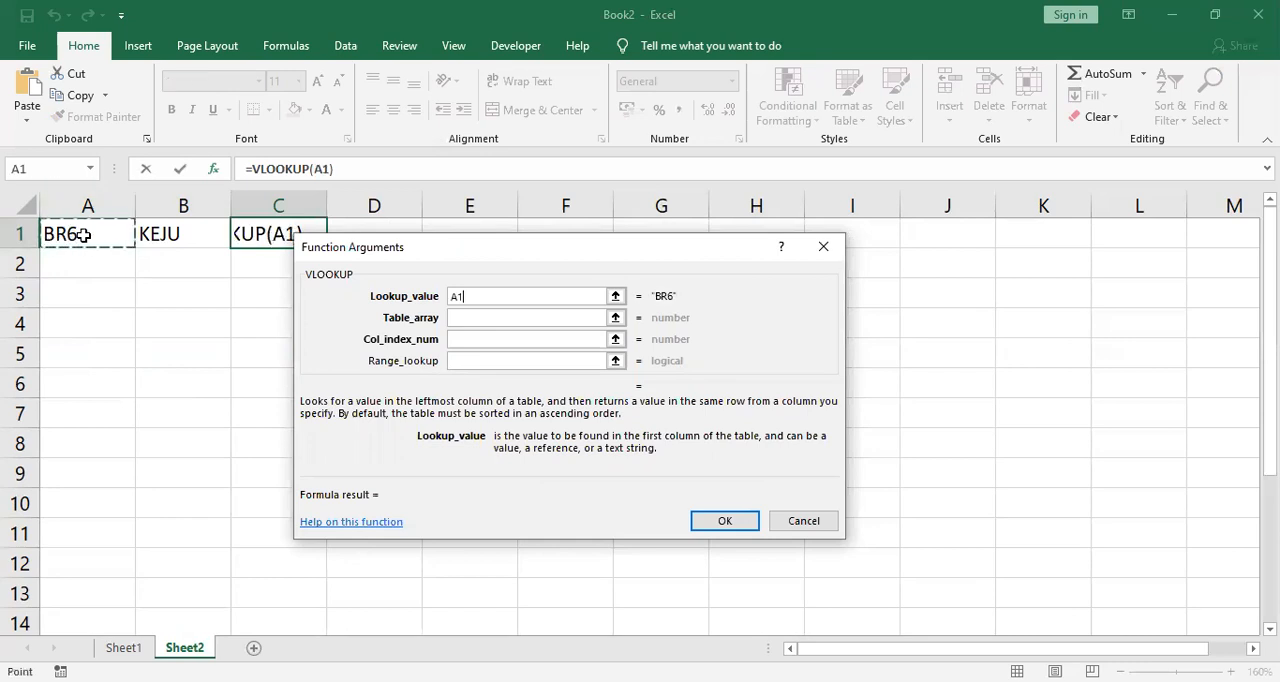
left_click(493, 320)
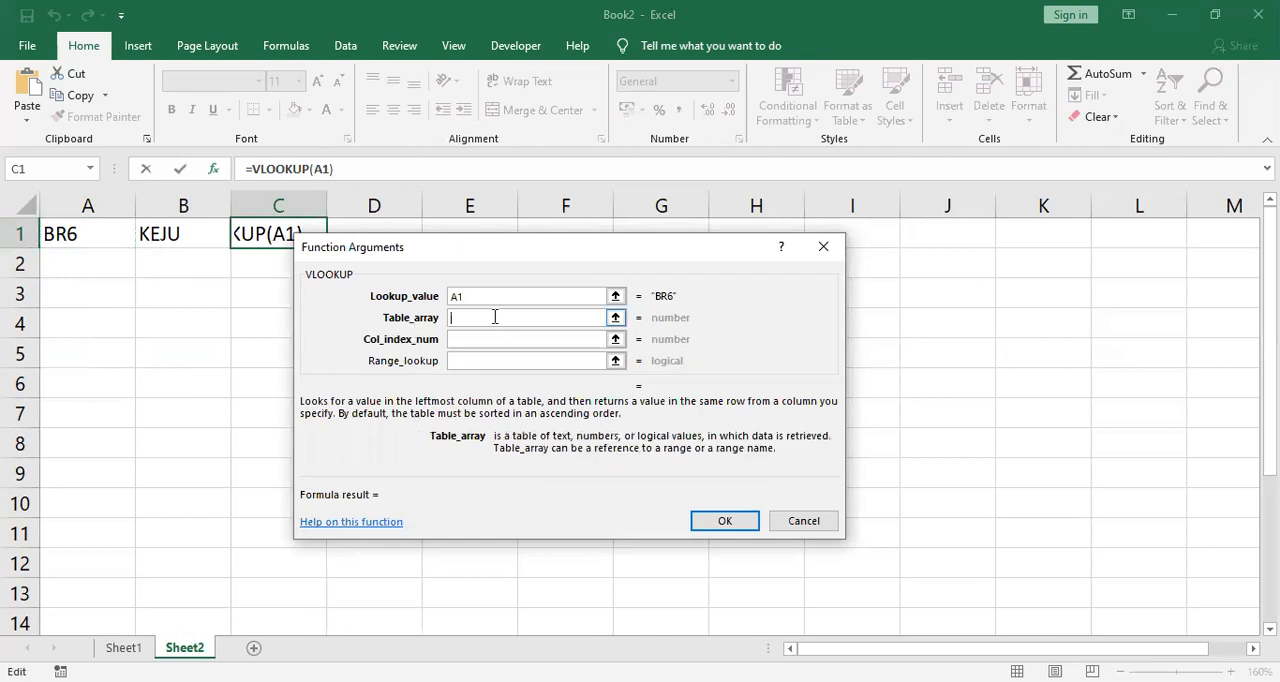
type("S")
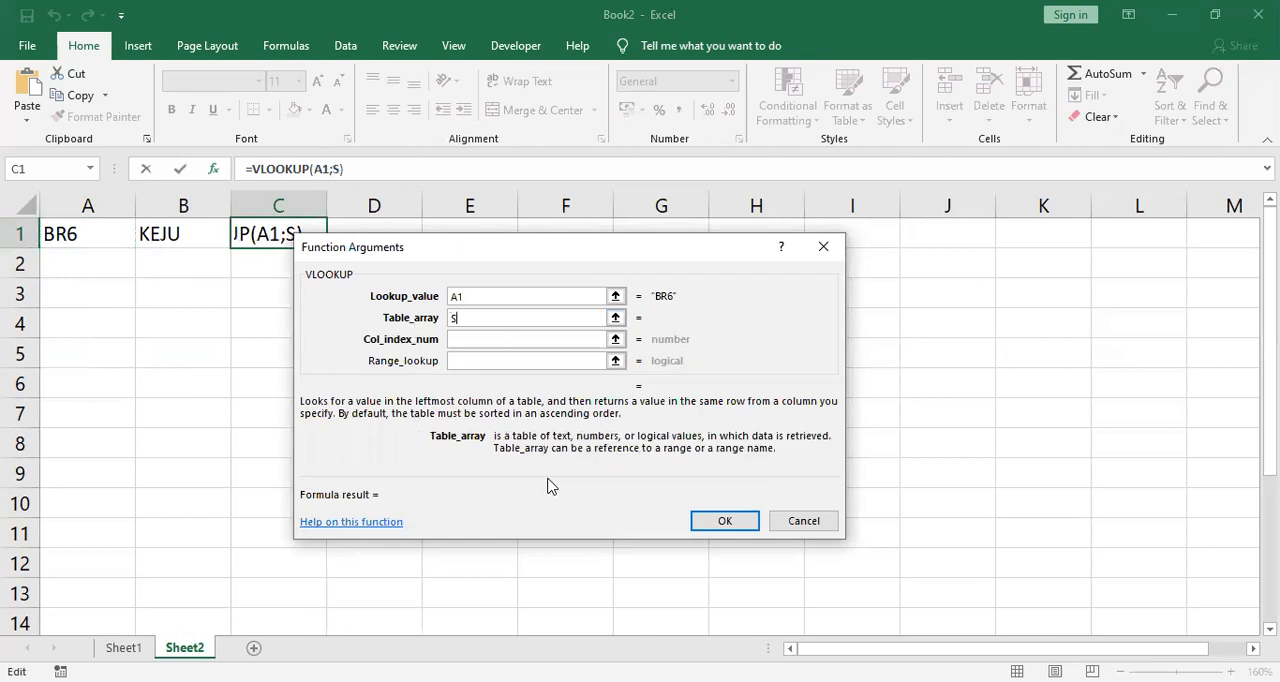
type("EMBAKO")
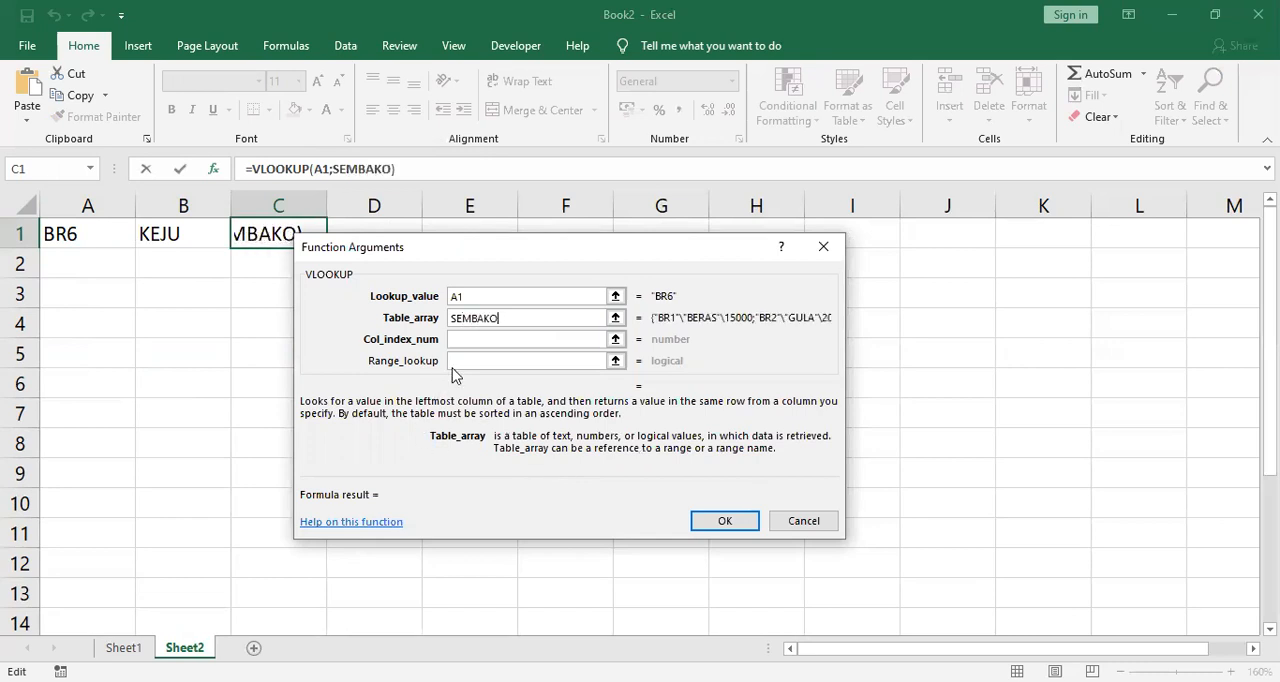
Step: Set the C1 VLOOKUP's column index to 3 and its range lookup to 0
left_click(478, 339)
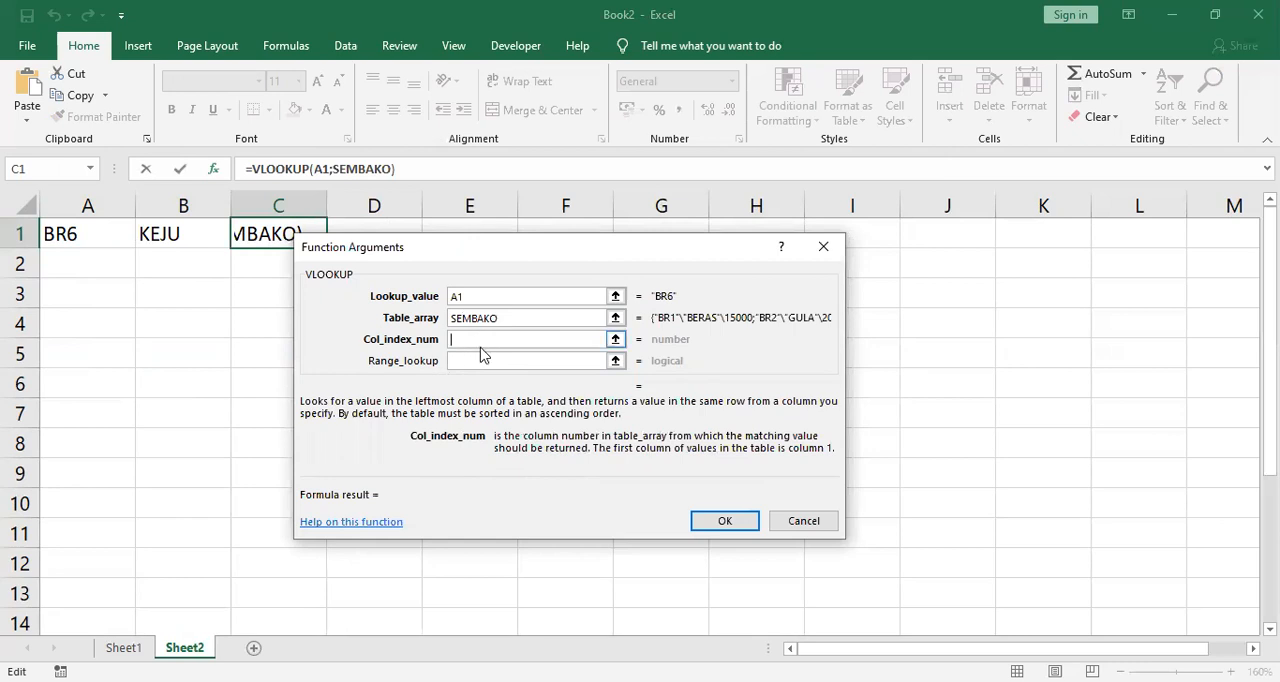
type("3")
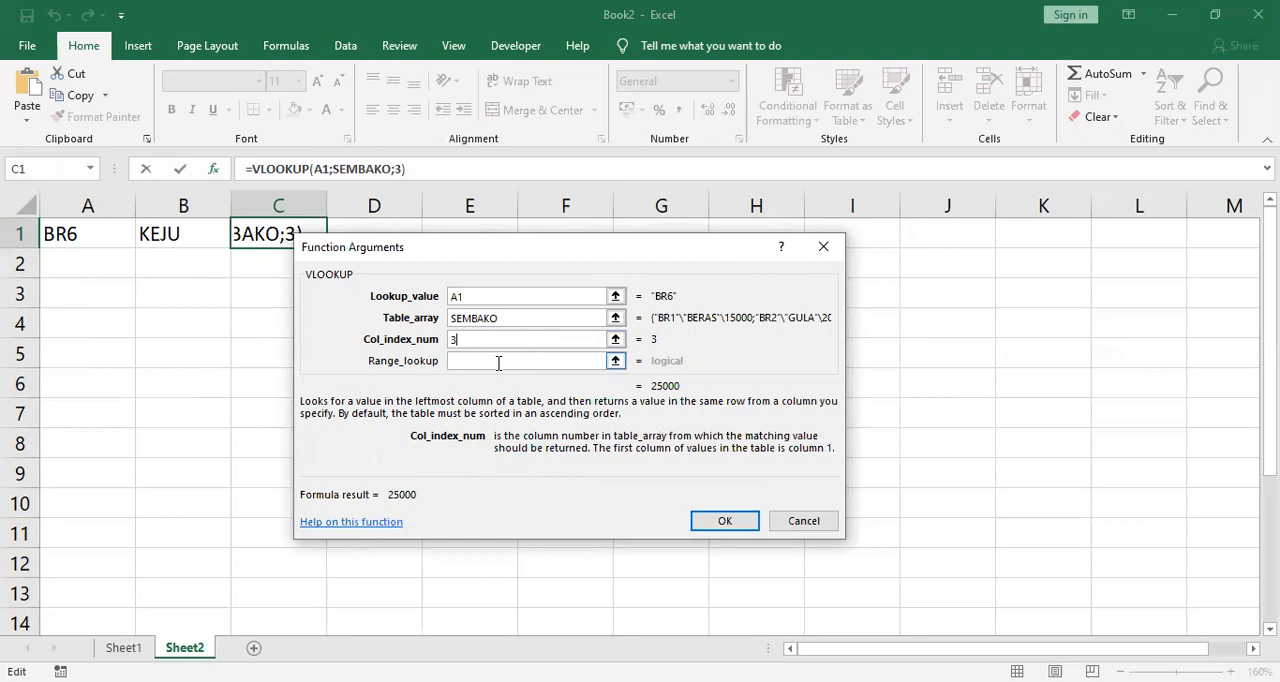
left_click(498, 363)
type("0")
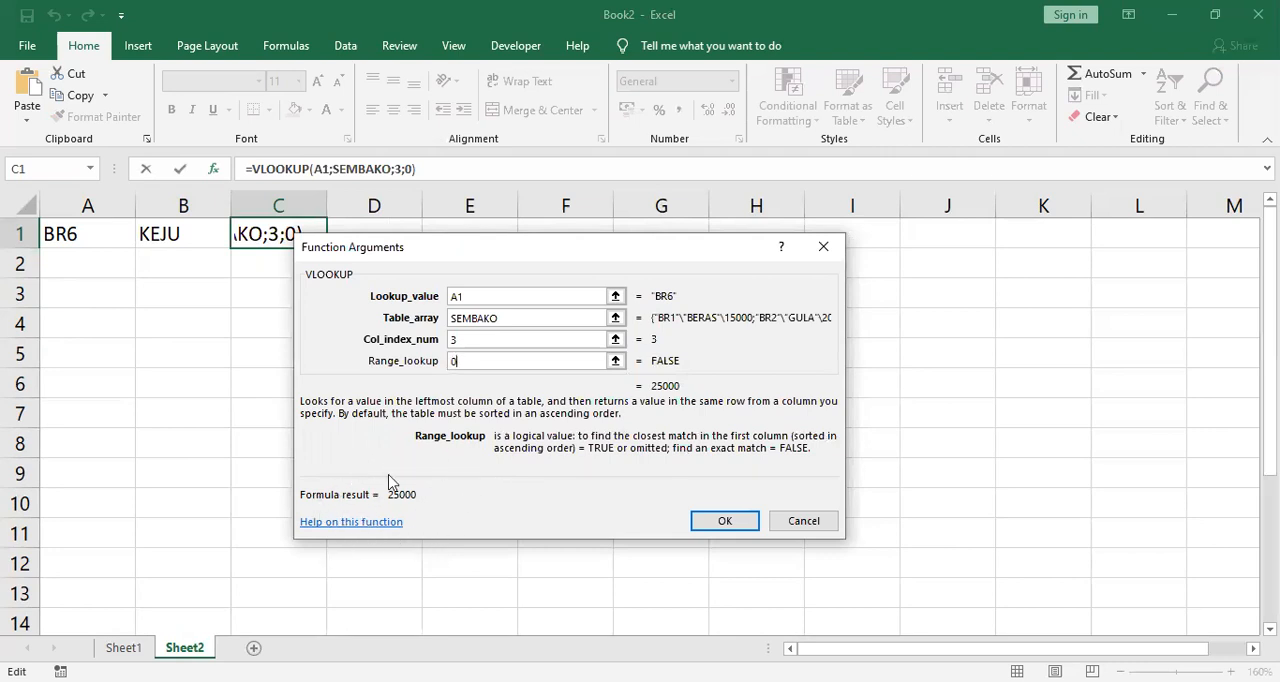
Step: Try column index 2 in the C1 VLOOKUP, and set it back to 3
left_click(470, 341)
key("BackSpace")
type("2")
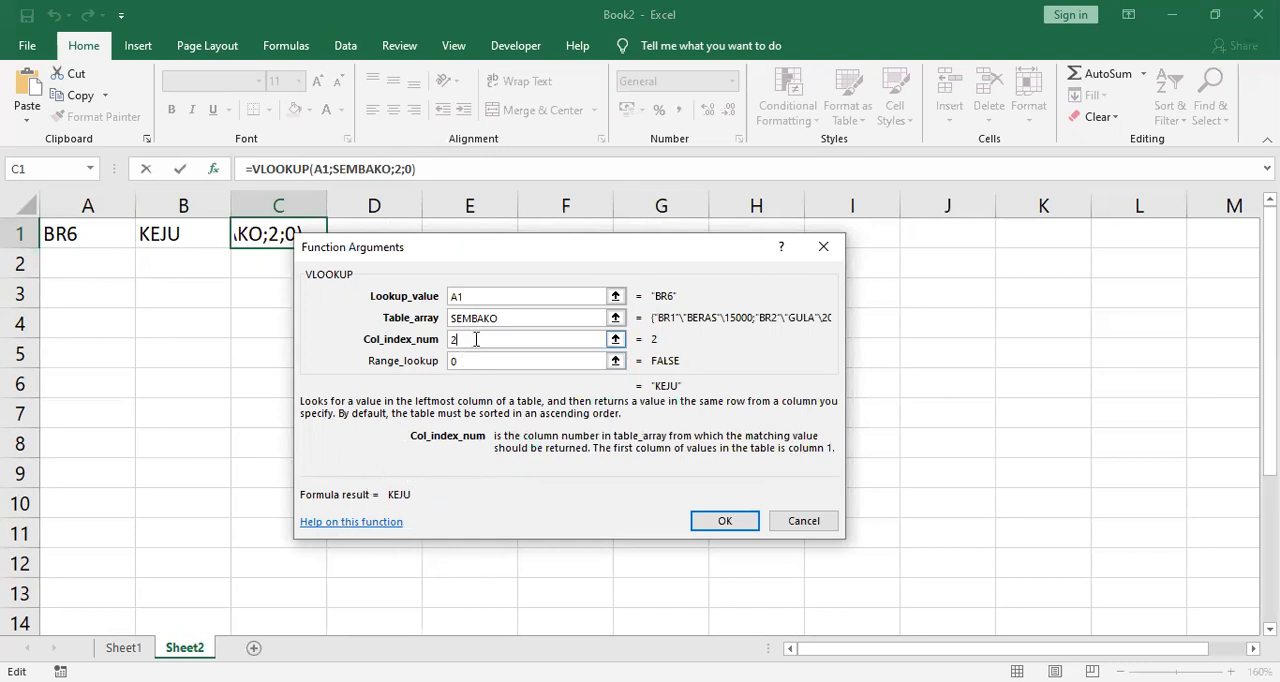
key("BackSpace")
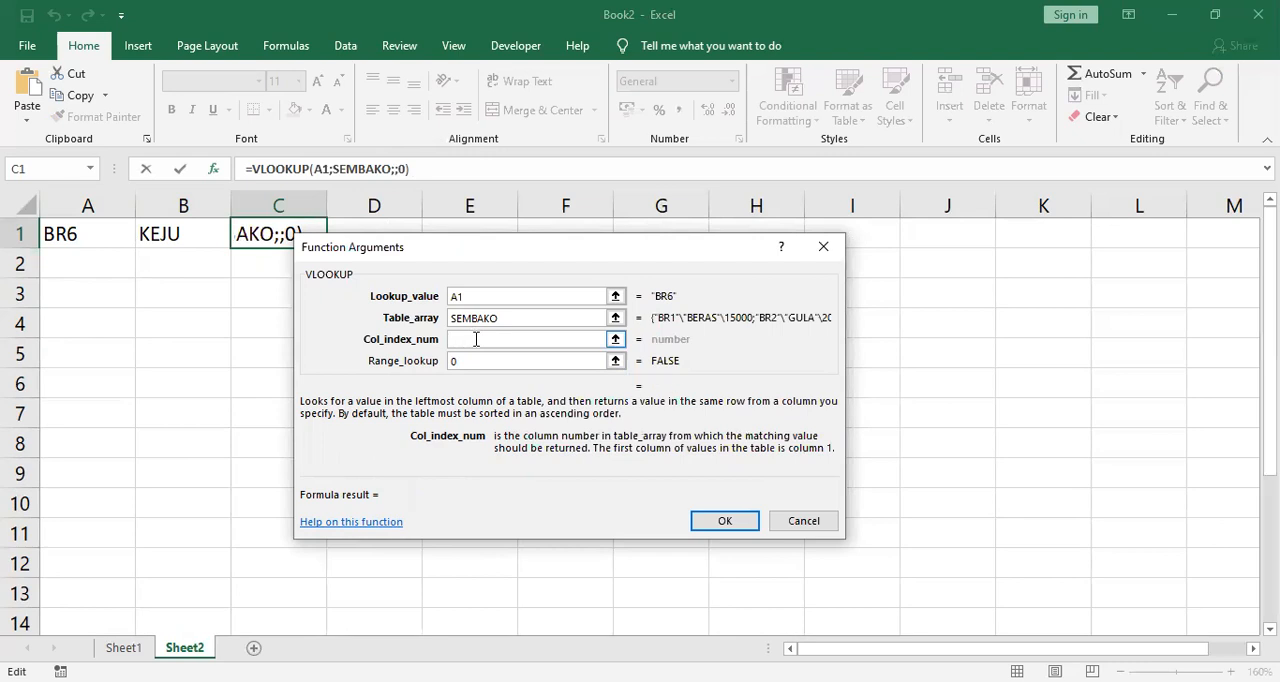
type("3")
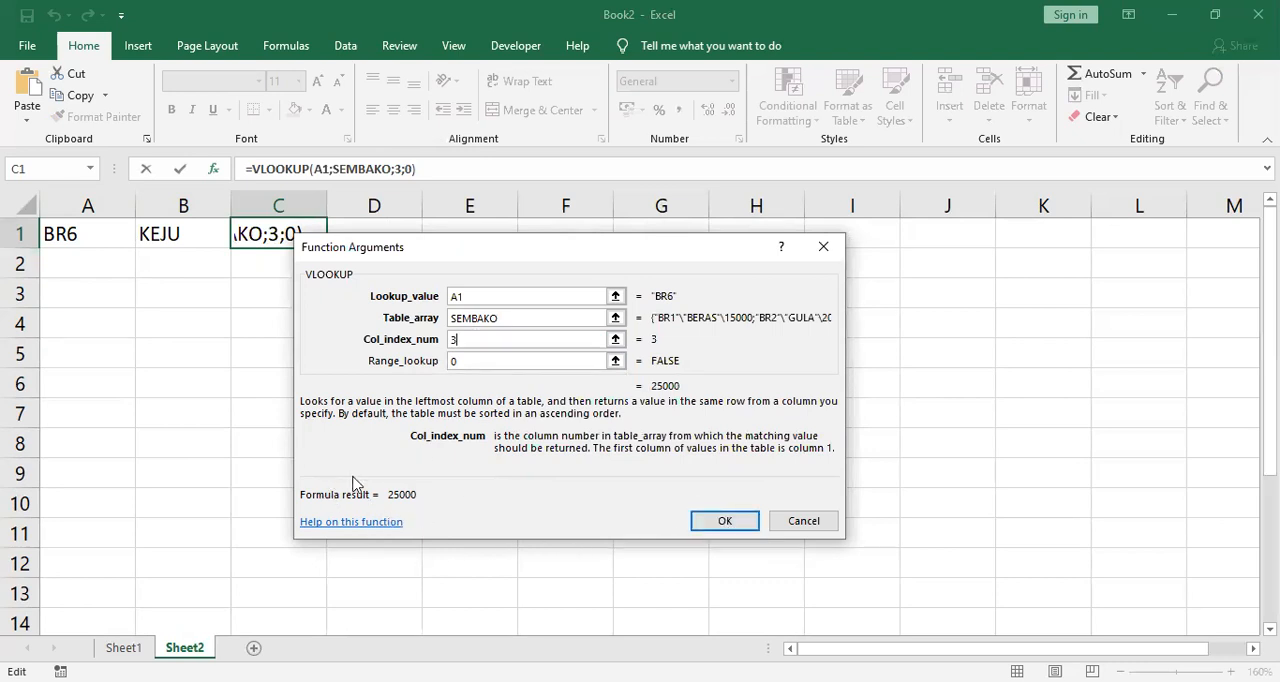
Step: Confirm the C1 VLOOKUP and format the returned price with a thousands separator using Comma Style
left_click(741, 531)
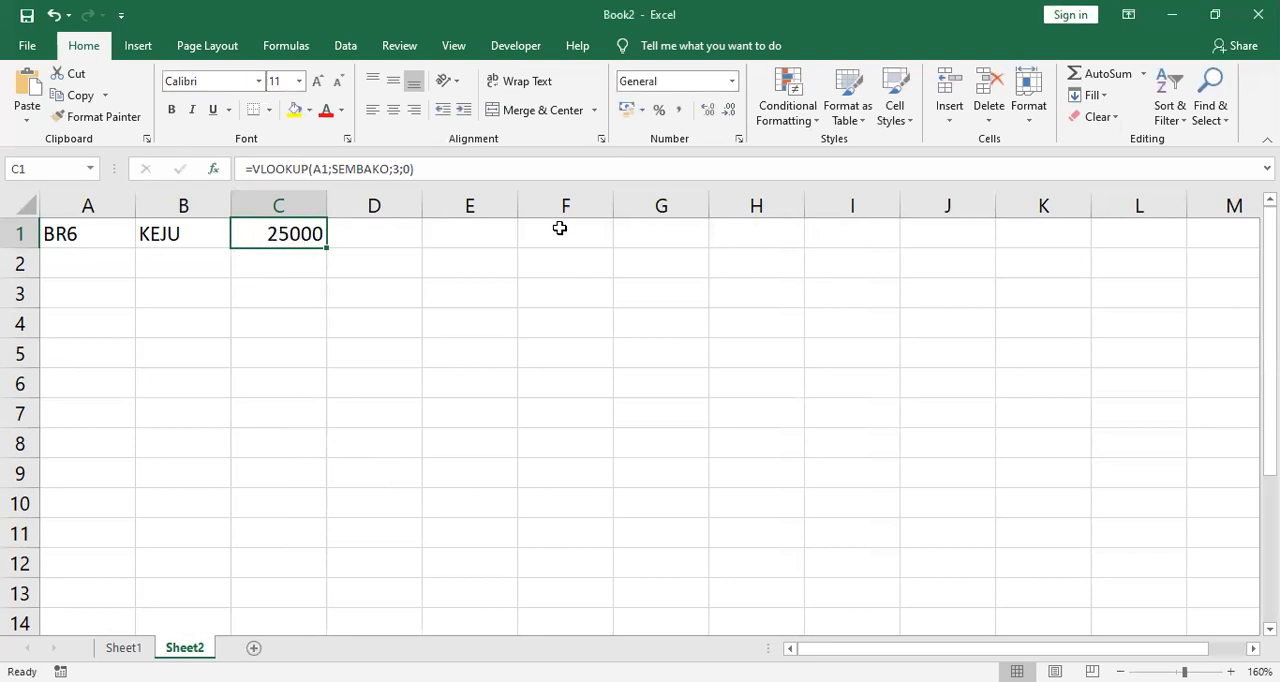
left_click(681, 110)
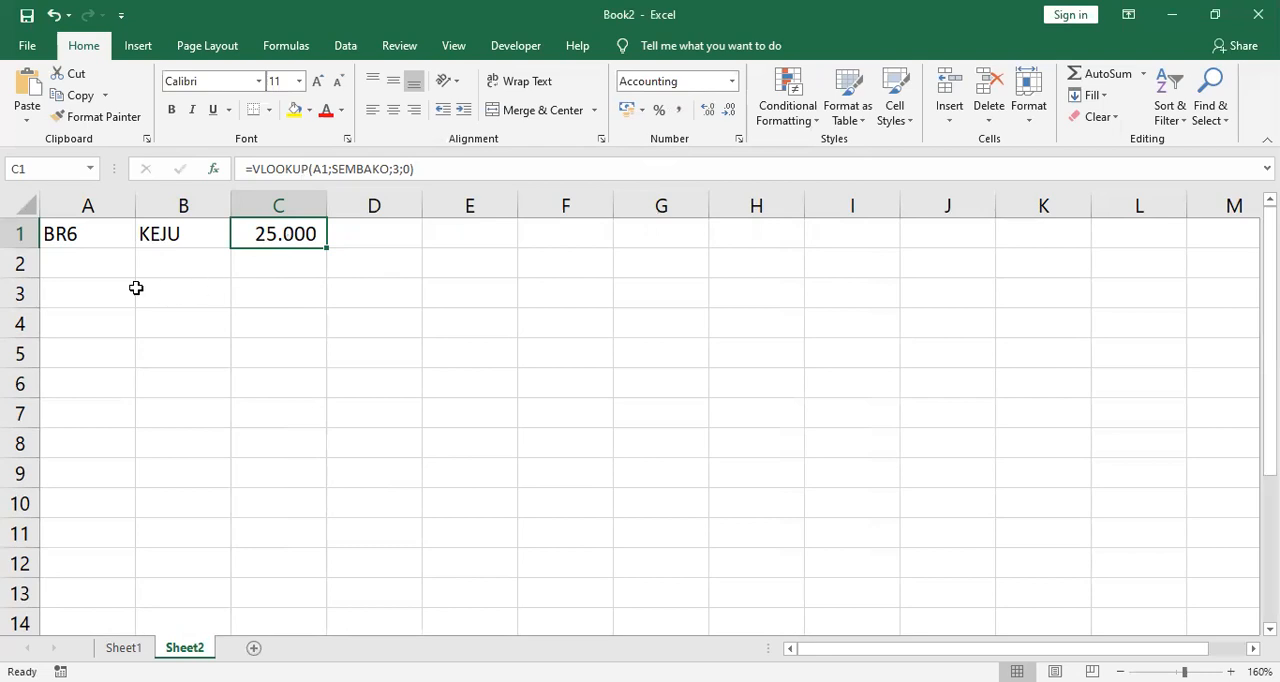
Step: Replace the item code in cell A1 with BR2 to look up another item
left_click(84, 237)
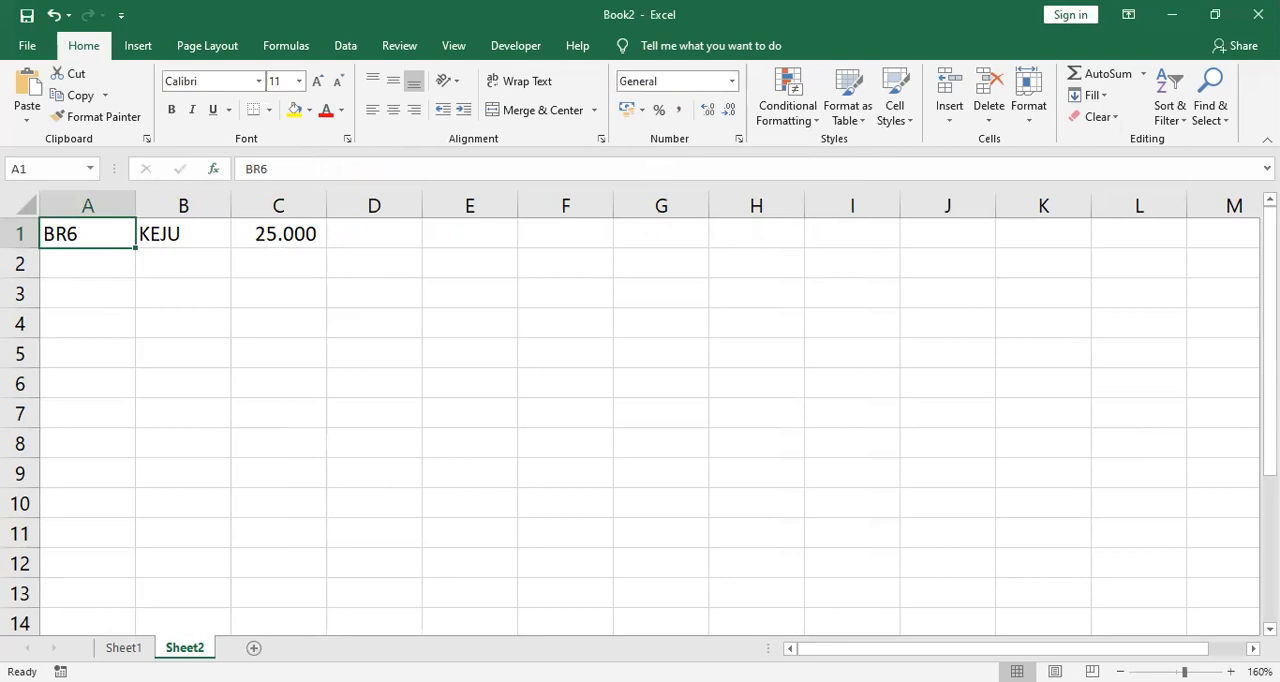
type("BR2")
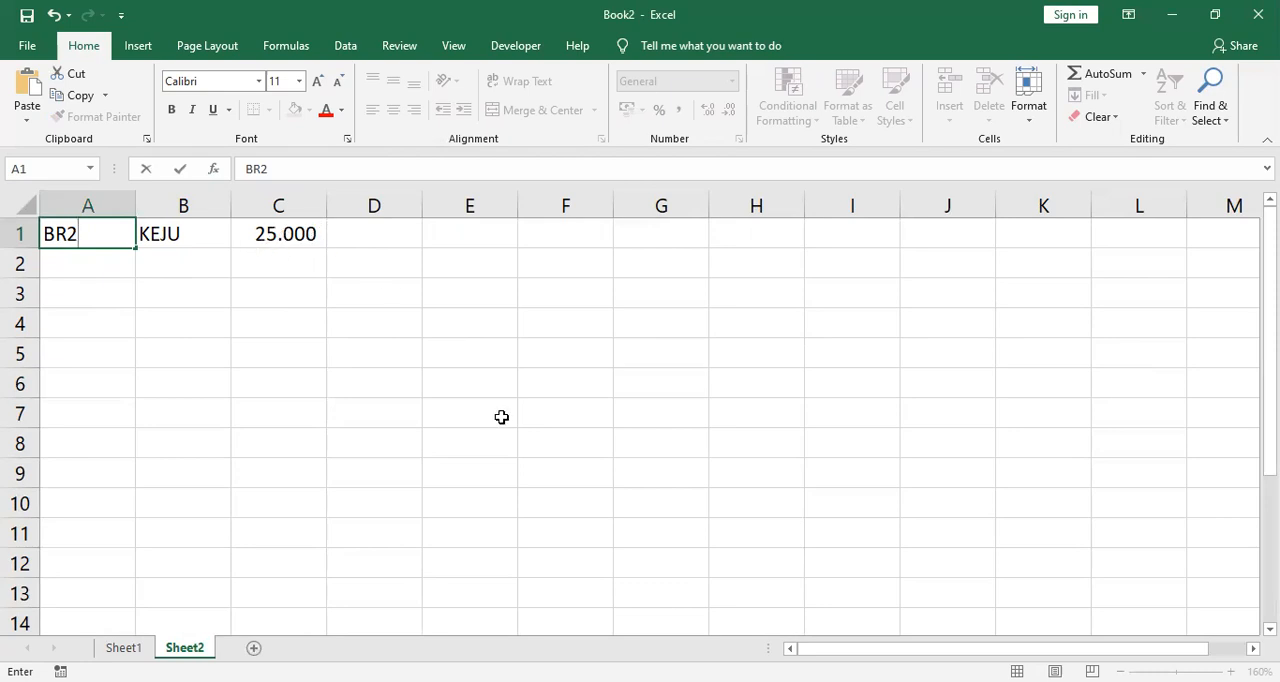
key("Return")
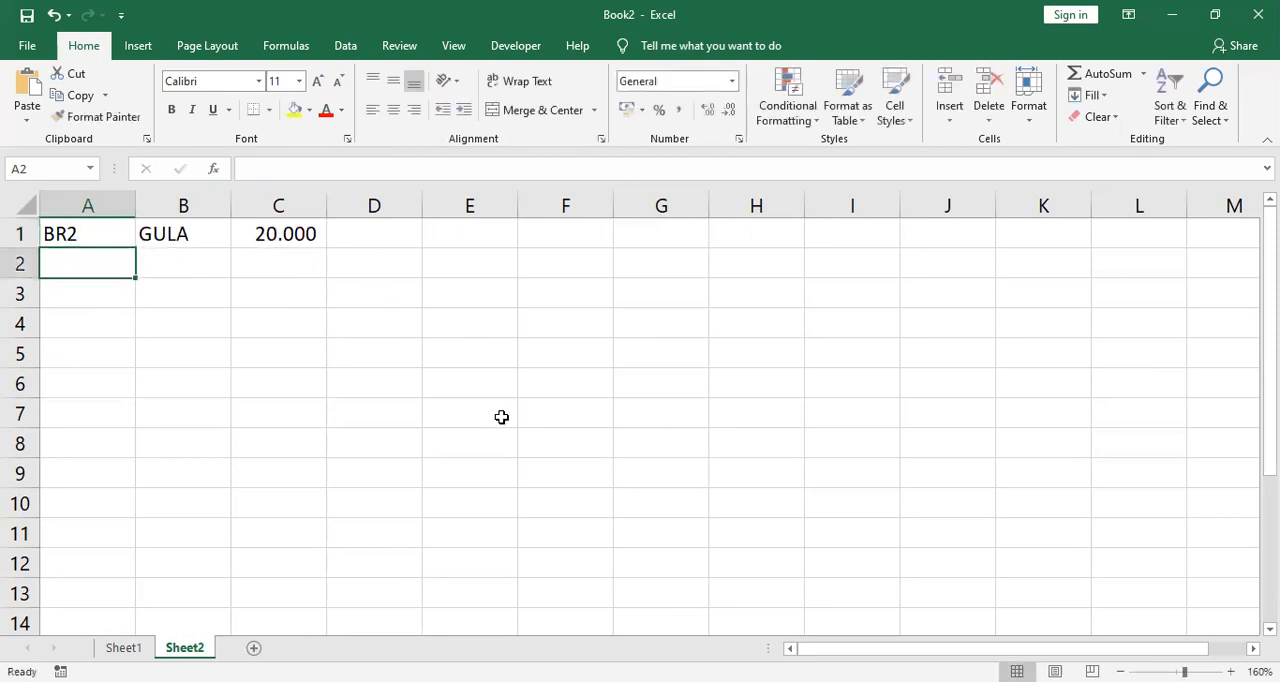
Step: Replace the item code in cell A1 with BR1
left_click(92, 234)
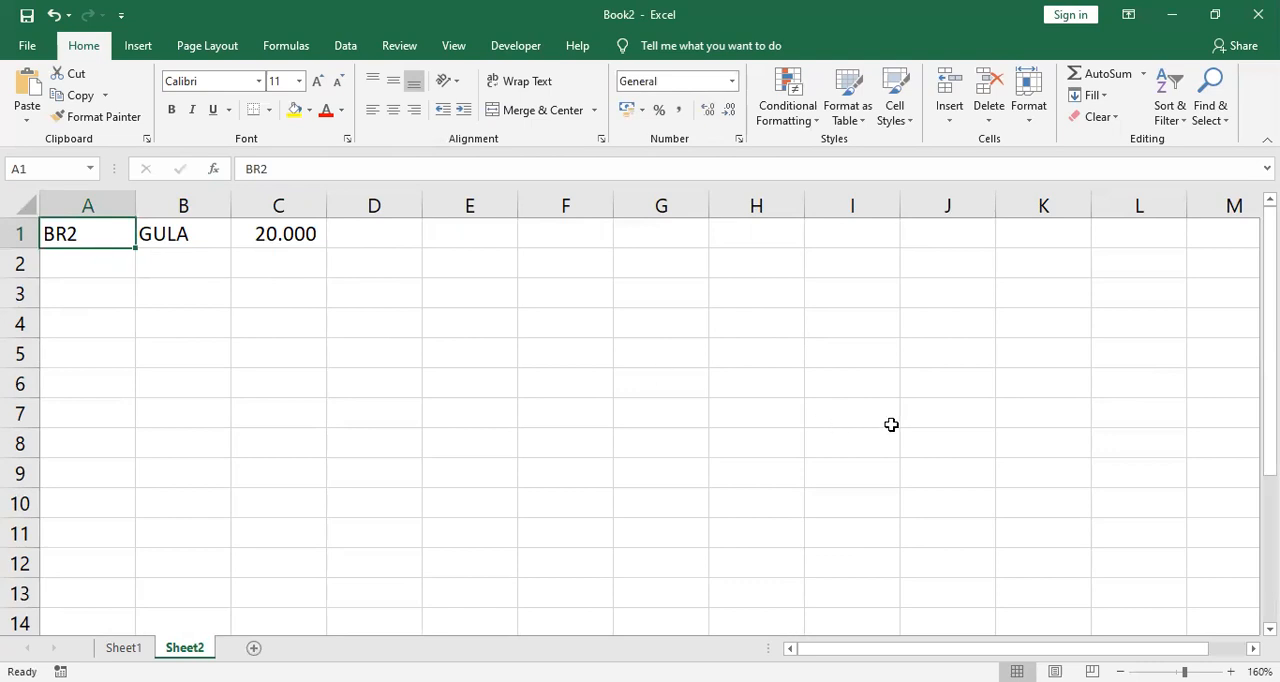
type("BR")
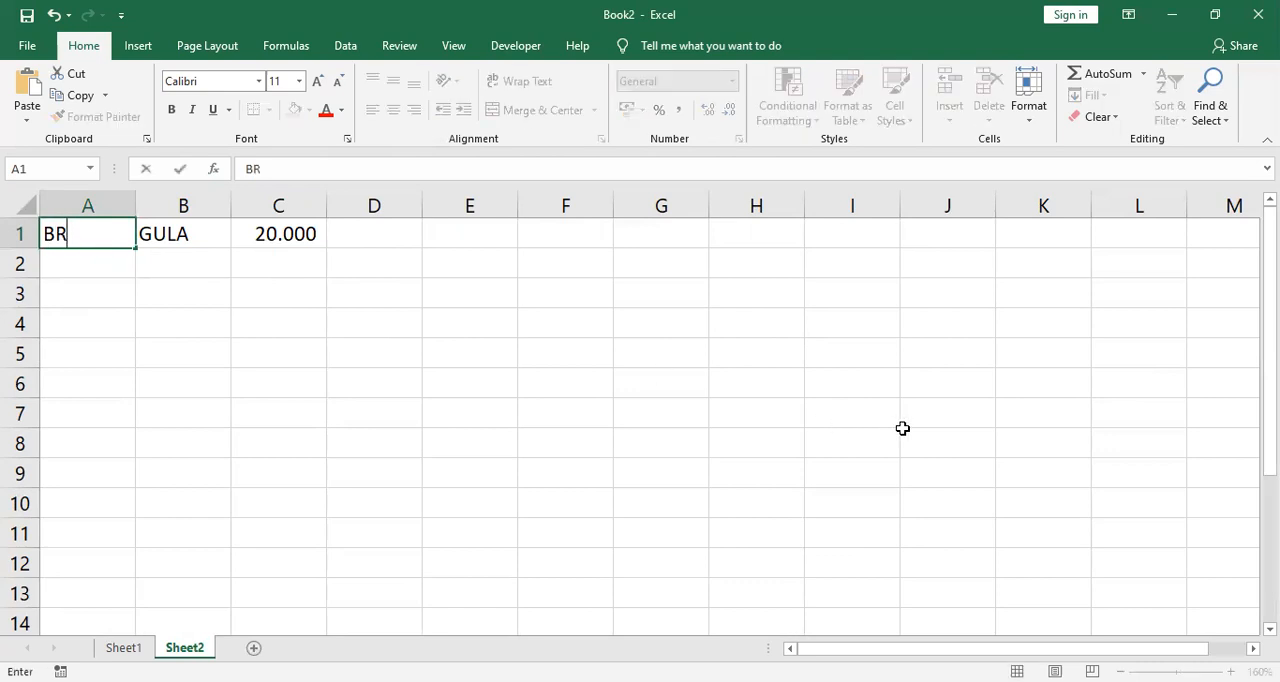
type("1")
key("ctrl+Return")
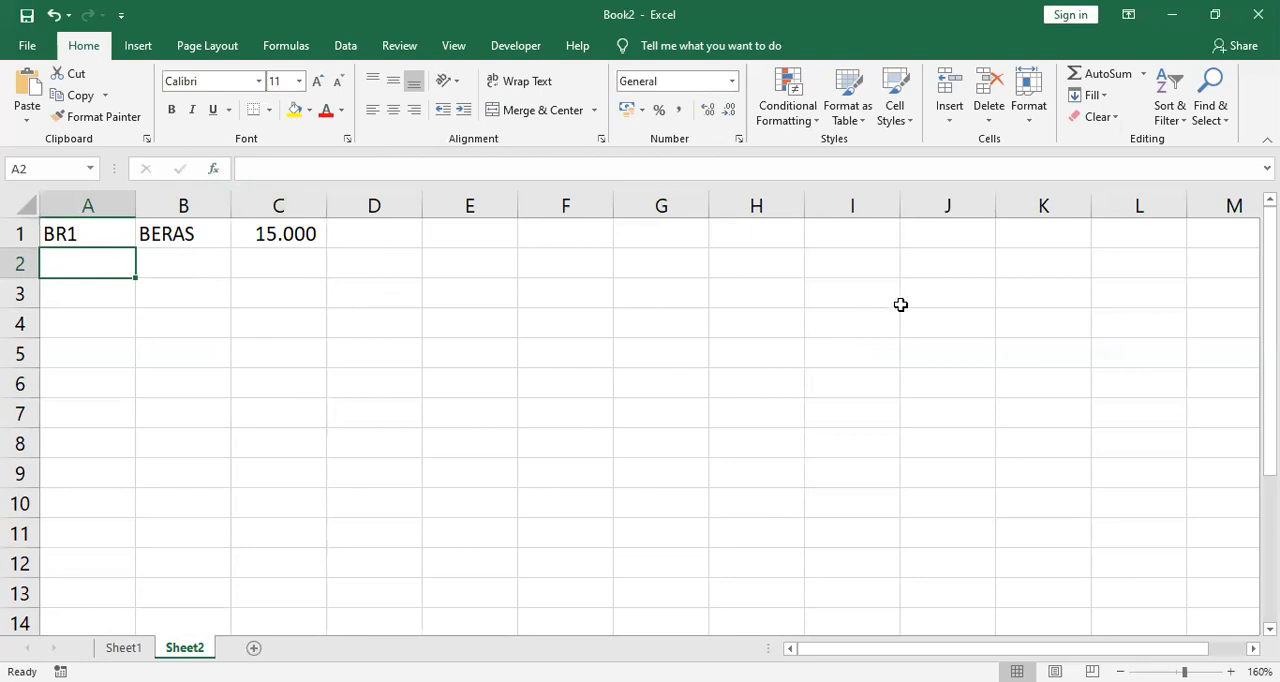
Step: Enter the item codes BR5 in cell A2 and BR8 in cell A3
type("BR1")
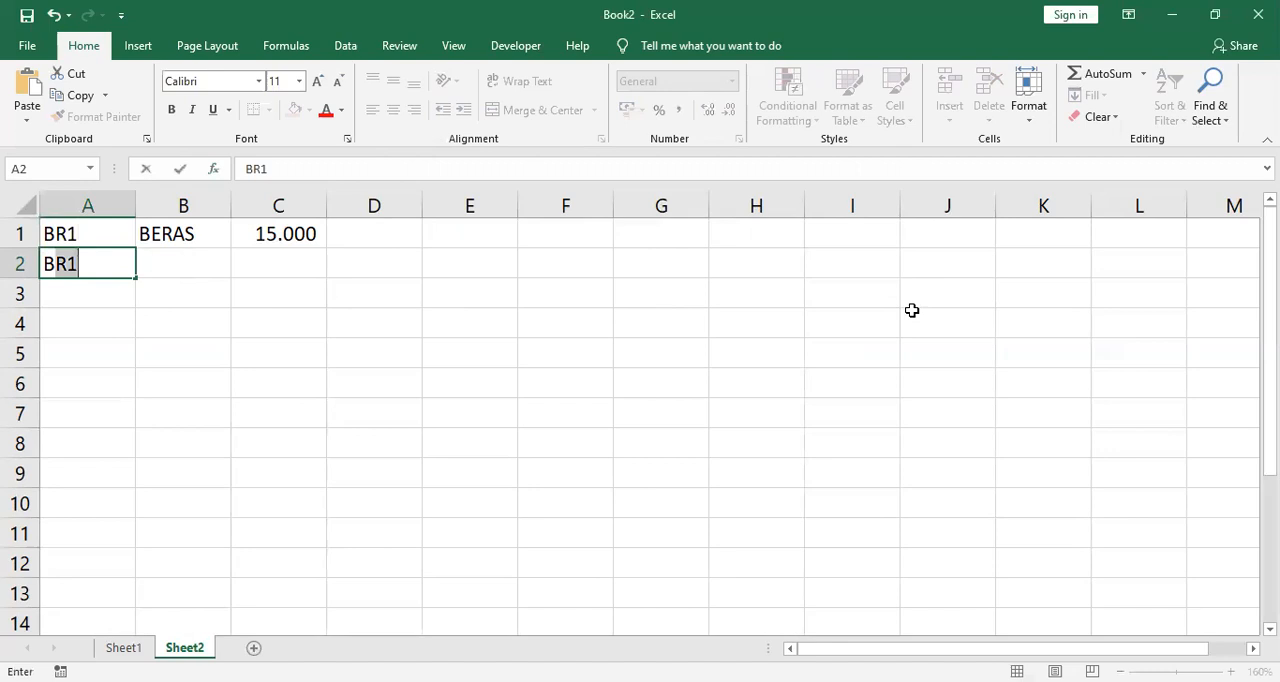
type("R5")
key("Return")
type("BR")
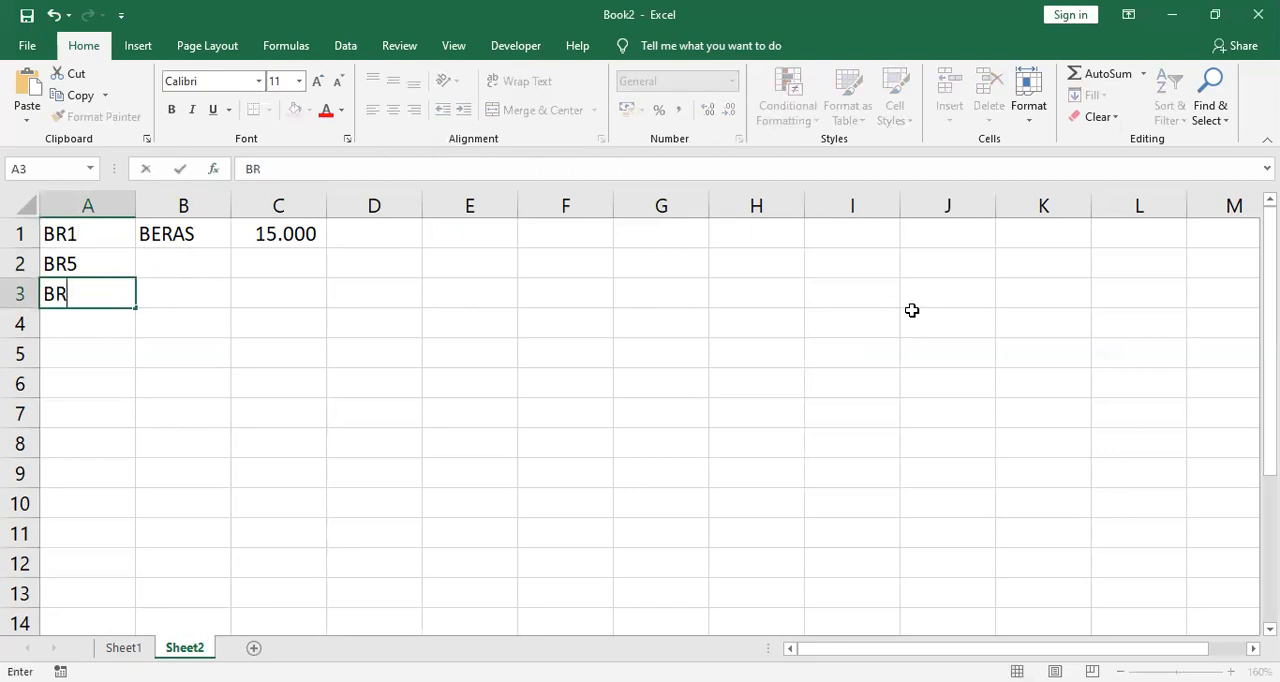
type("8")
key("Return")
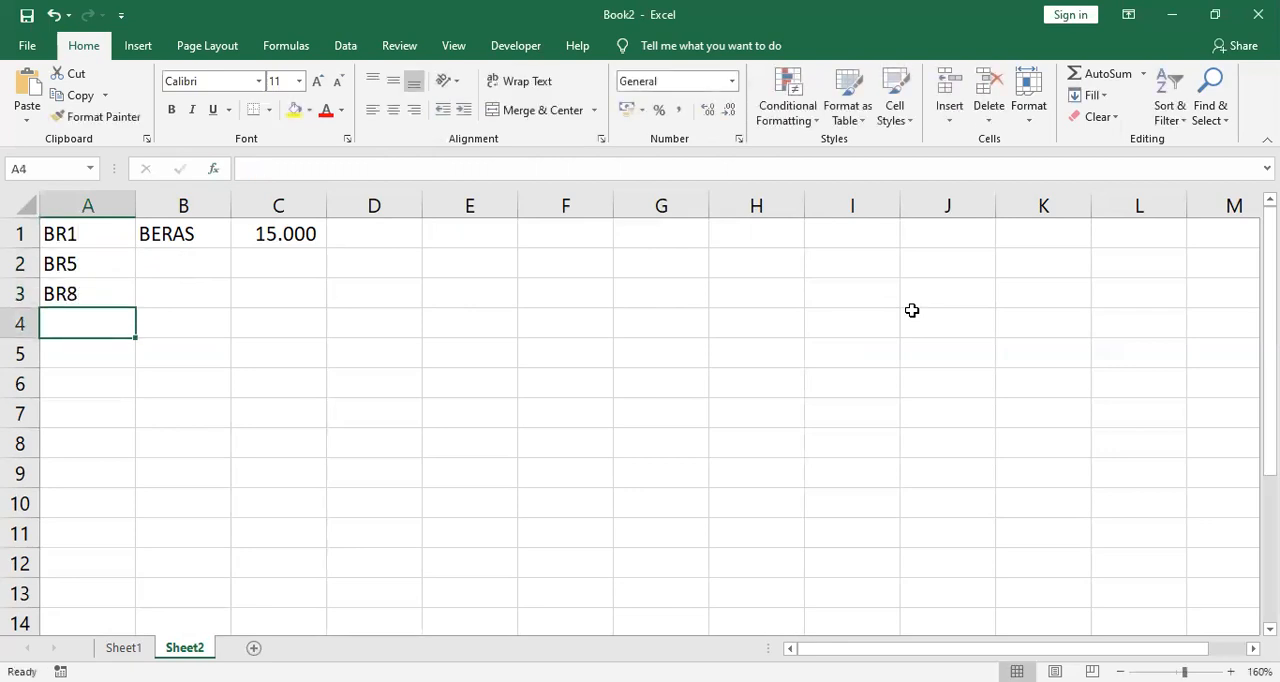
Step: Continue the code list with BR9, BR3 and BR7 in cells A4 to A6
type("BR9")
key("Return")
type("B")
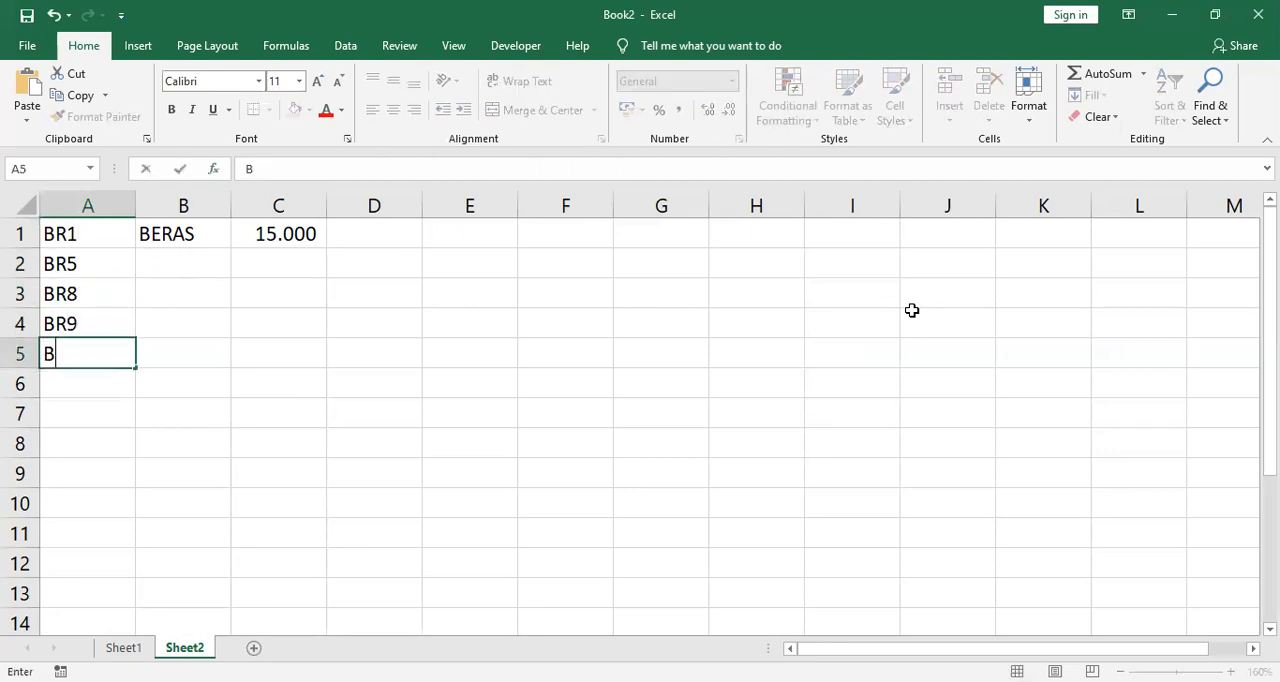
type("R3")
key("Return")
type("BR")
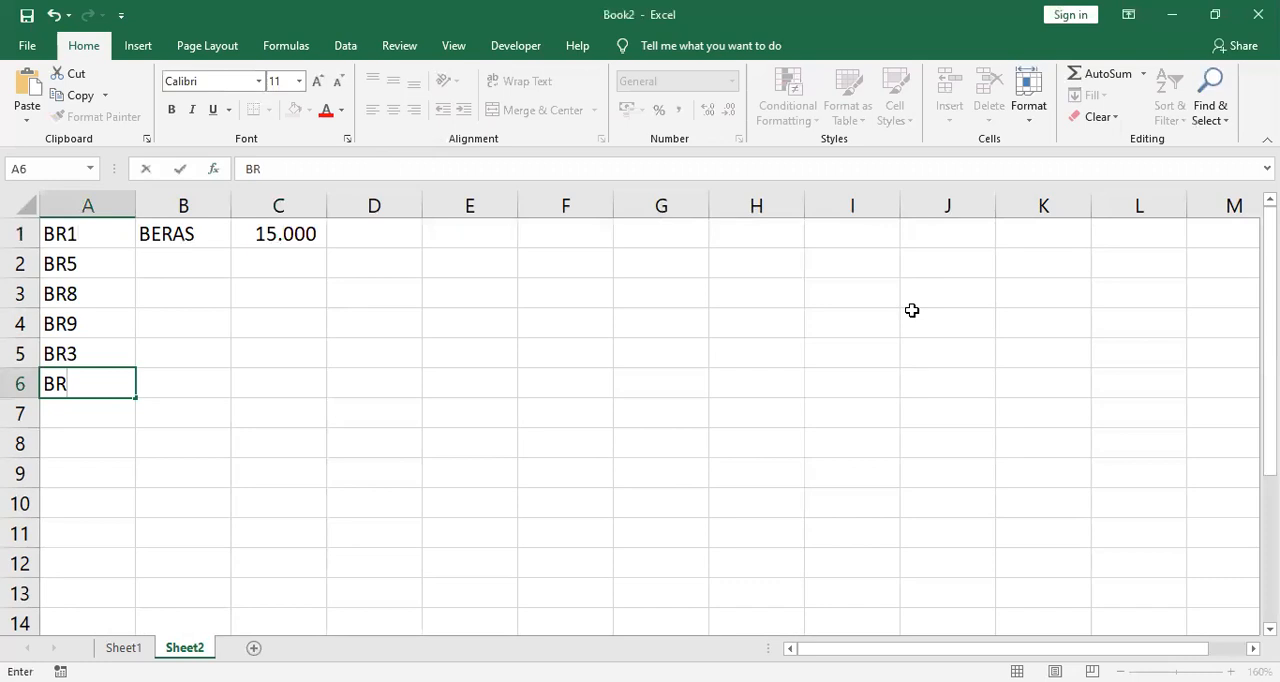
type("7")
key("Return")
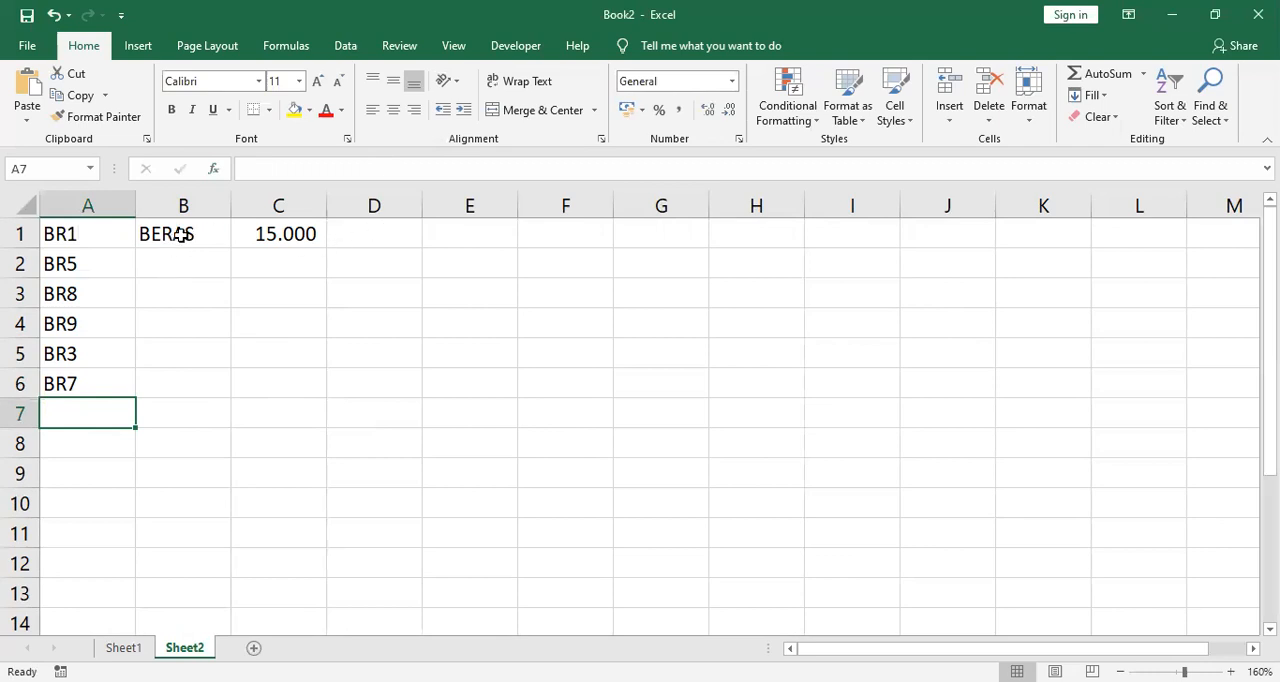
Step: Fill the name and price VLOOKUP formulas from B1:C1 down through row 6
left_click(180, 234)
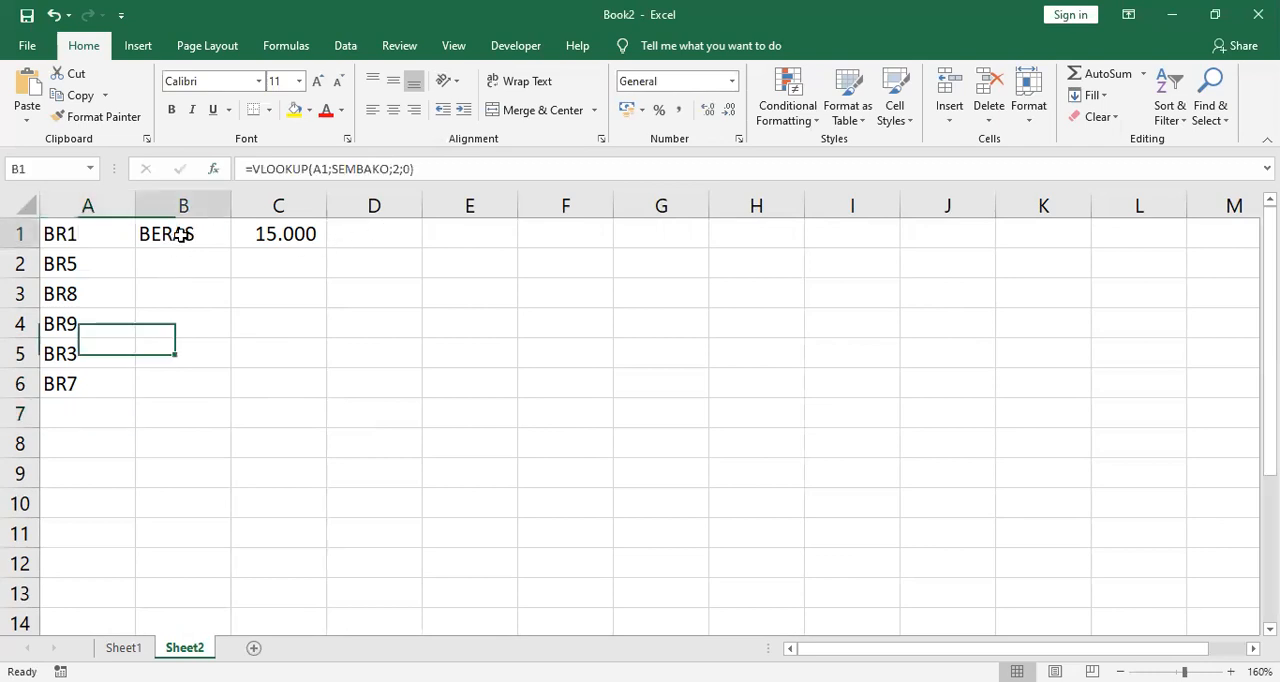
left_click(285, 233, "shift")
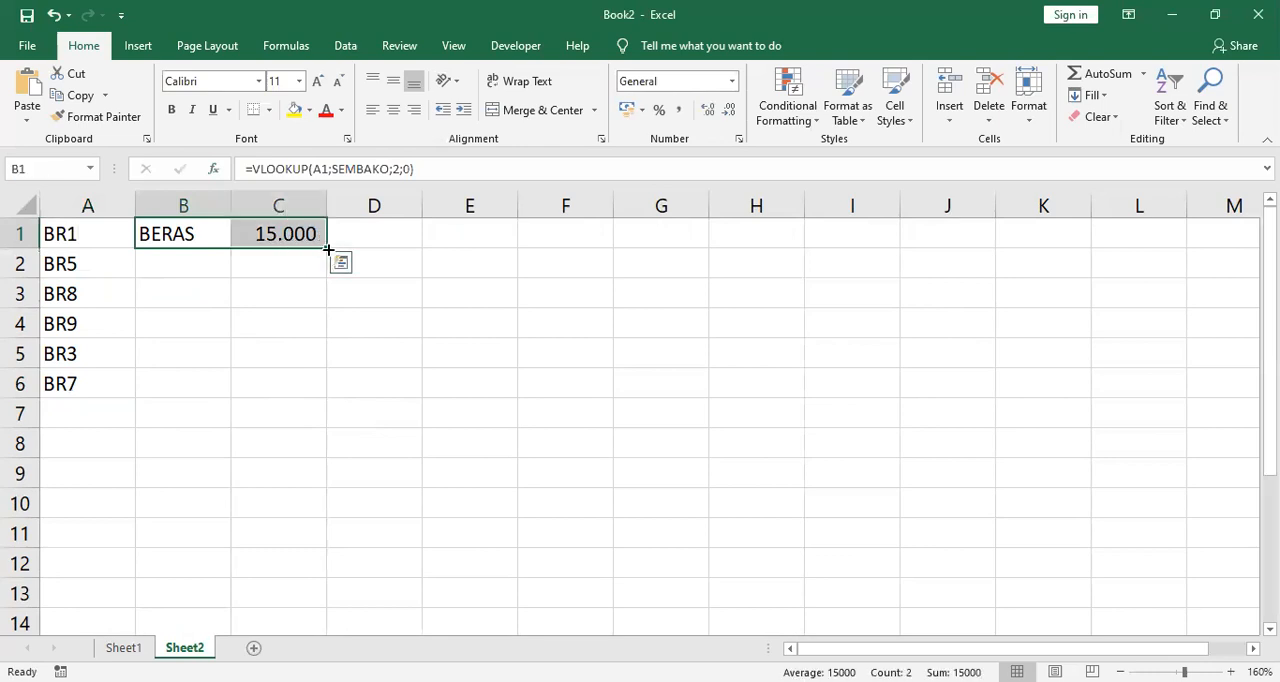
double_click(328, 249)
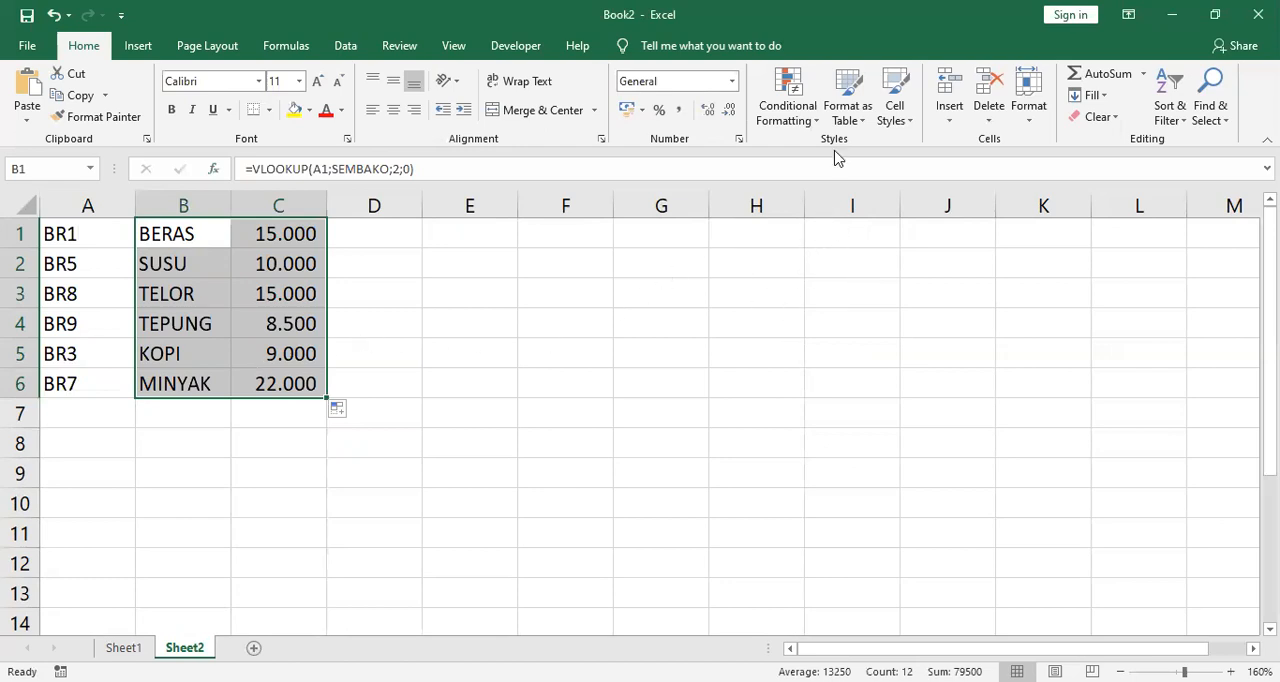
left_click(814, 36)
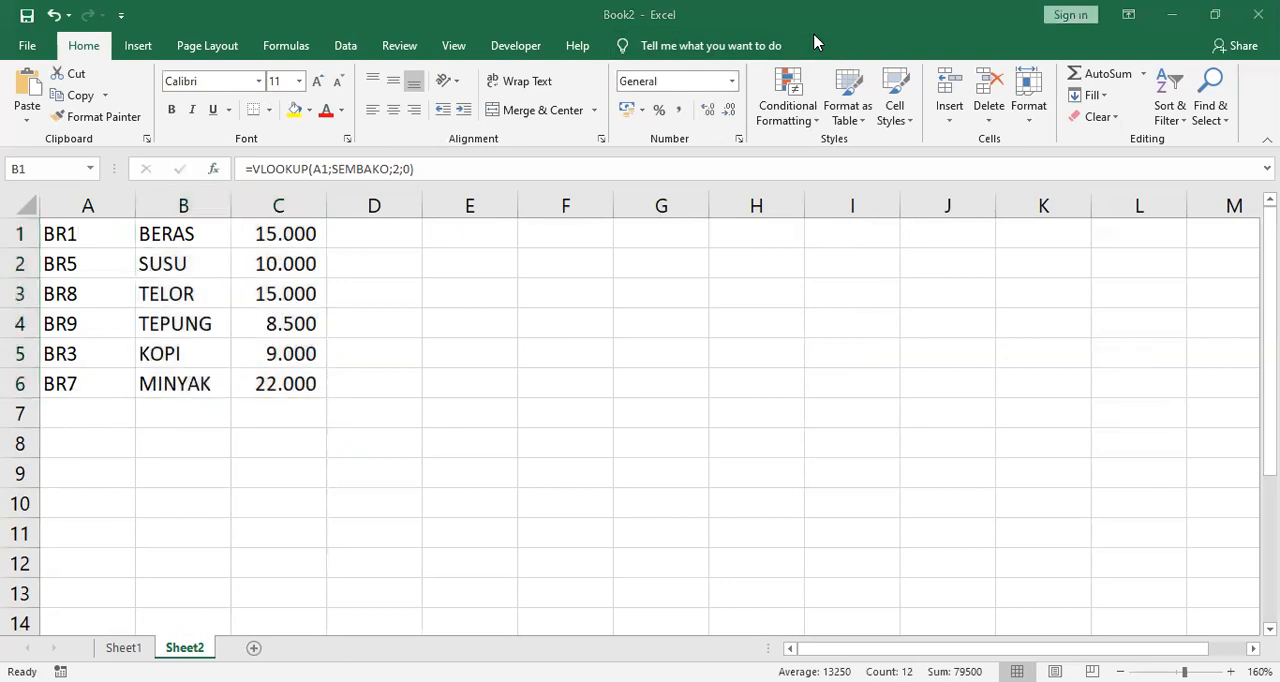